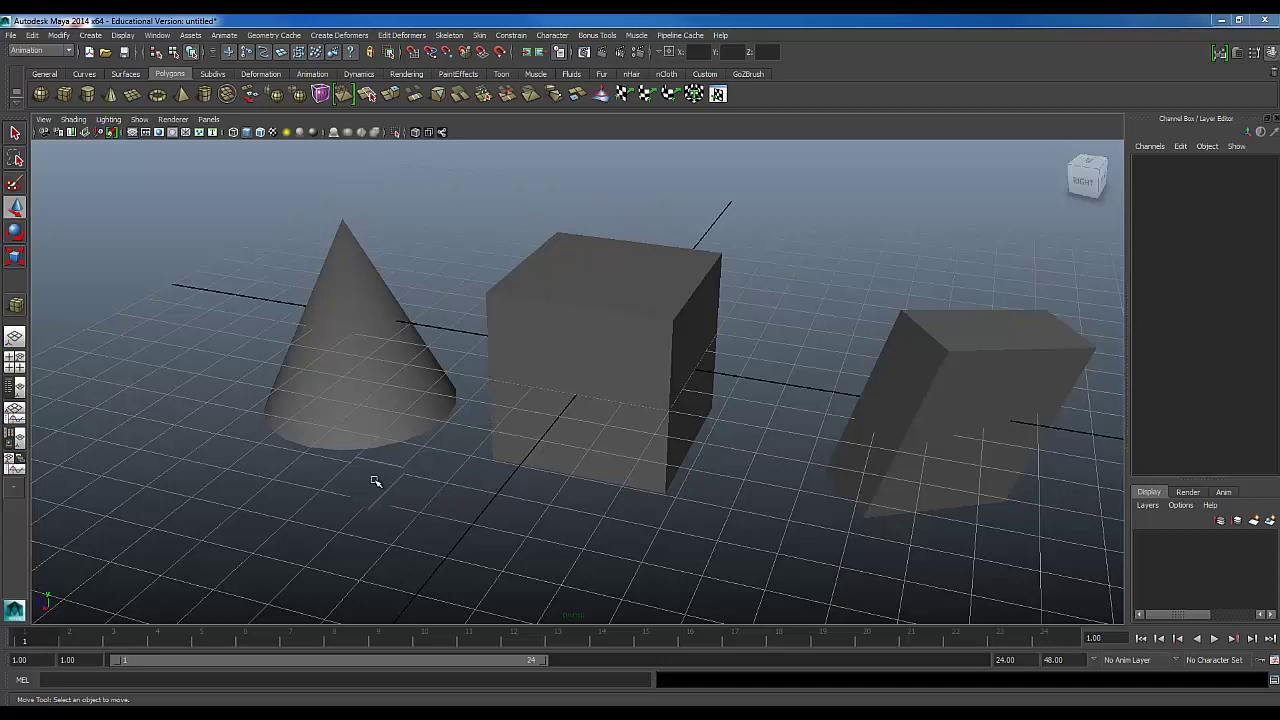
Select pCube1 and lift it off the grid, shifting it along X
{"action": "left_click_drag", "start_coordinate": [341, 484], "coordinate": [406, 452], "text": "alt"}
{"action": "scroll", "coordinate": [408, 450], "scroll_direction": "down", "scroll_amount": 3}
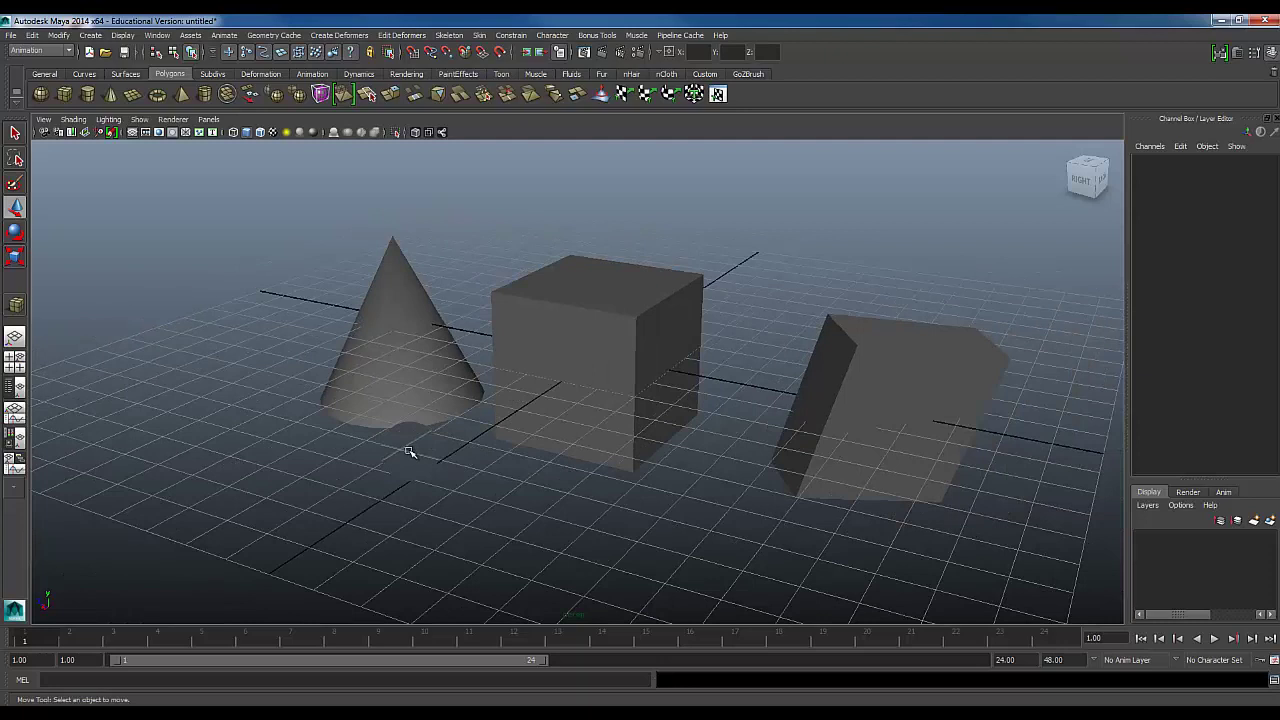
{"action": "middle_click_drag", "start_coordinate": [409, 449], "coordinate": [423, 374], "text": "alt"}
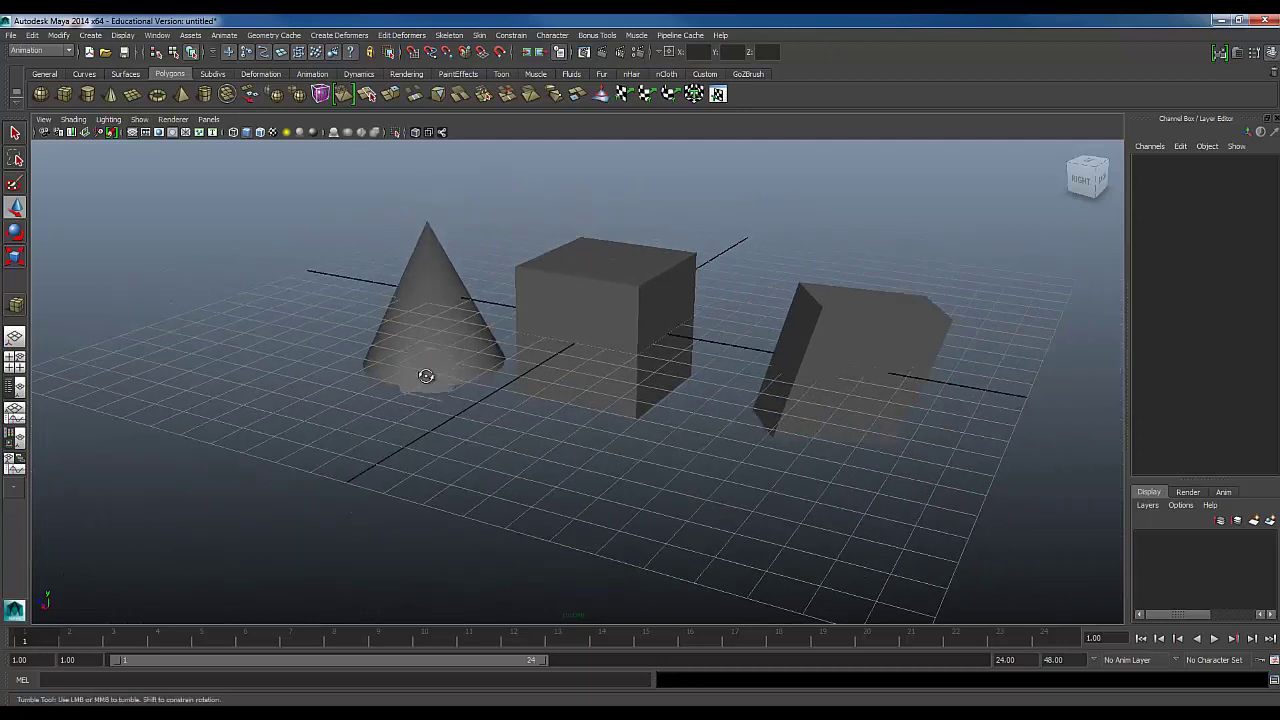
{"action": "mouse_move", "coordinate": [423, 374]}
{"action": "left_mouse_down", "text": "alt"}
{"action": "mouse_move", "coordinate": [417, 383]}
{"action": "mouse_move", "coordinate": [430, 360]}
{"action": "left_mouse_up", "text": "alt"}
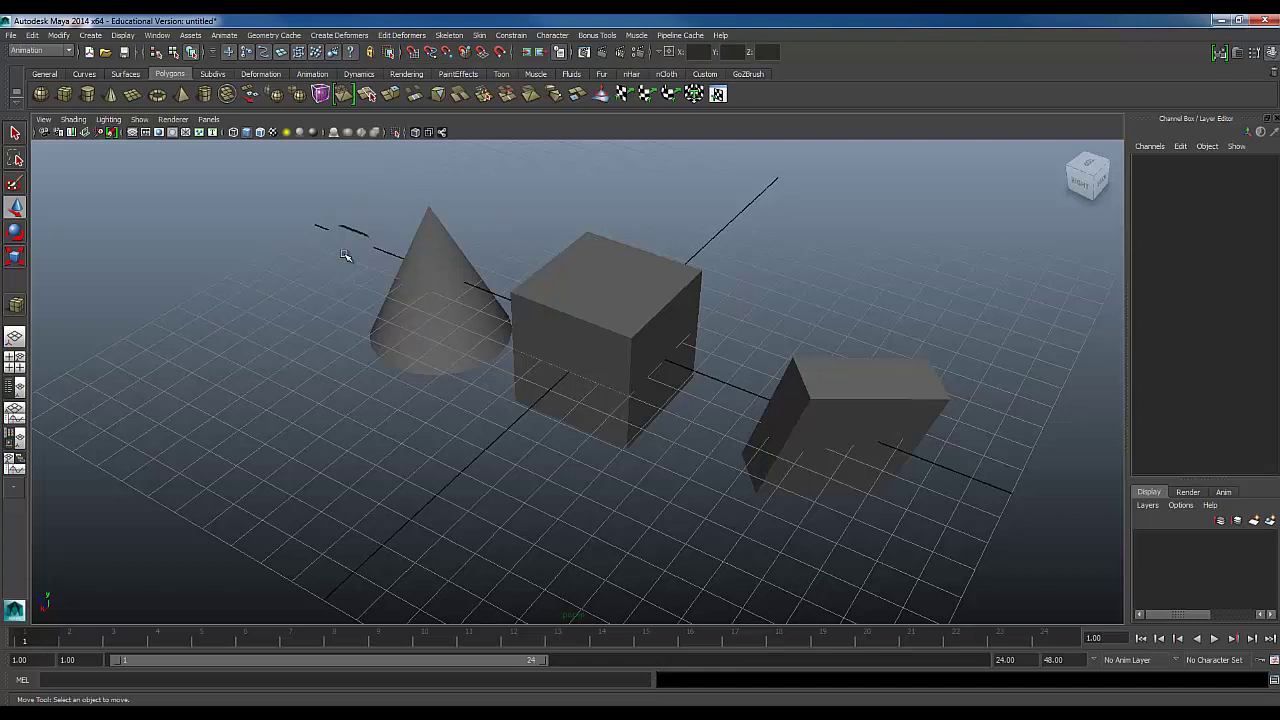
{"action": "left_click", "coordinate": [615, 369]}
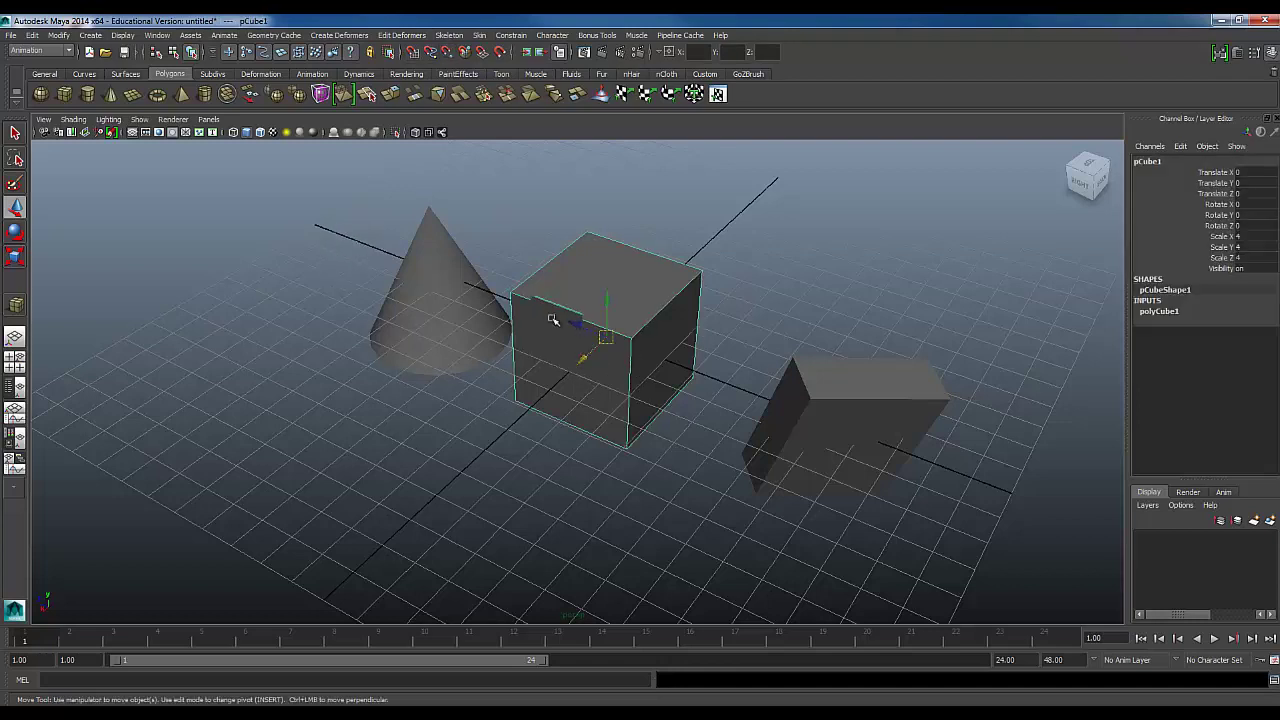
{"action": "mouse_move", "coordinate": [522, 438]}
{"action": "left_mouse_down", "text": "alt"}
{"action": "mouse_move", "coordinate": [509, 386]}
{"action": "mouse_move", "coordinate": [597, 397]}
{"action": "mouse_move", "coordinate": [509, 411]}
{"action": "mouse_move", "coordinate": [498, 430]}
{"action": "left_mouse_up", "text": "alt"}
{"action": "scroll", "coordinate": [498, 430], "scroll_direction": "up", "scroll_amount": 2}
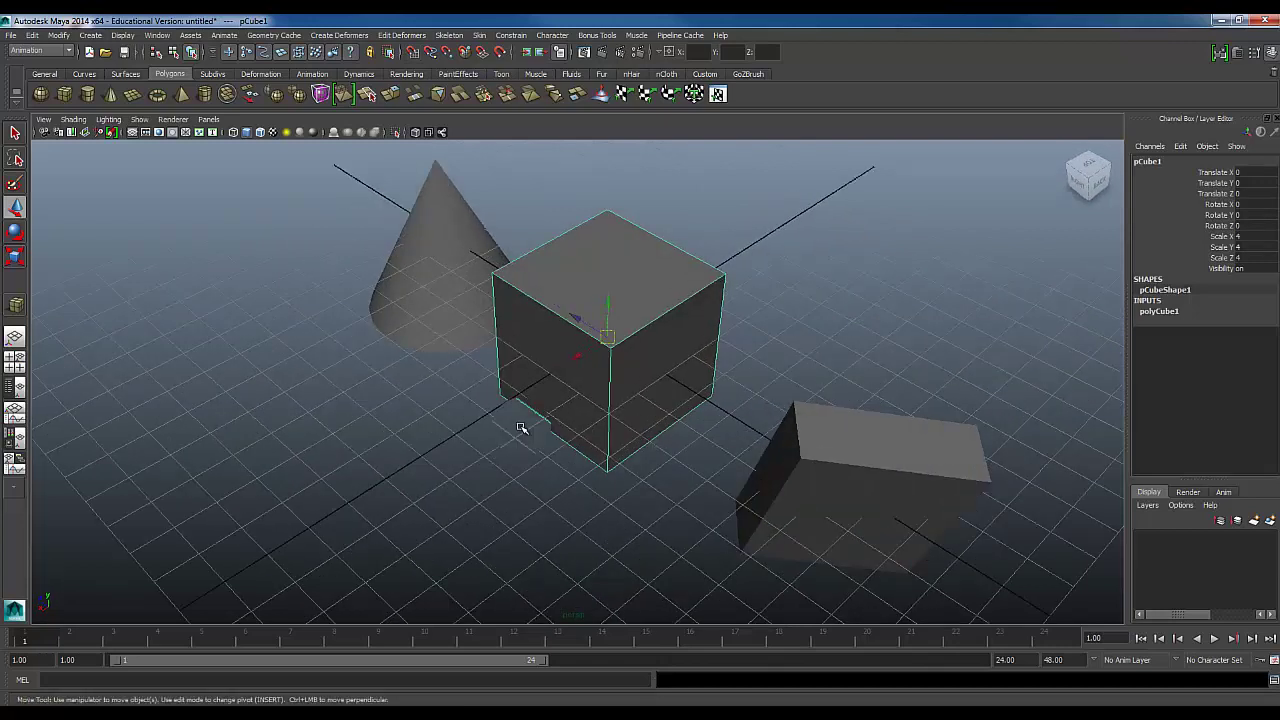
{"action": "left_click_drag", "start_coordinate": [579, 357], "coordinate": [482, 345]}
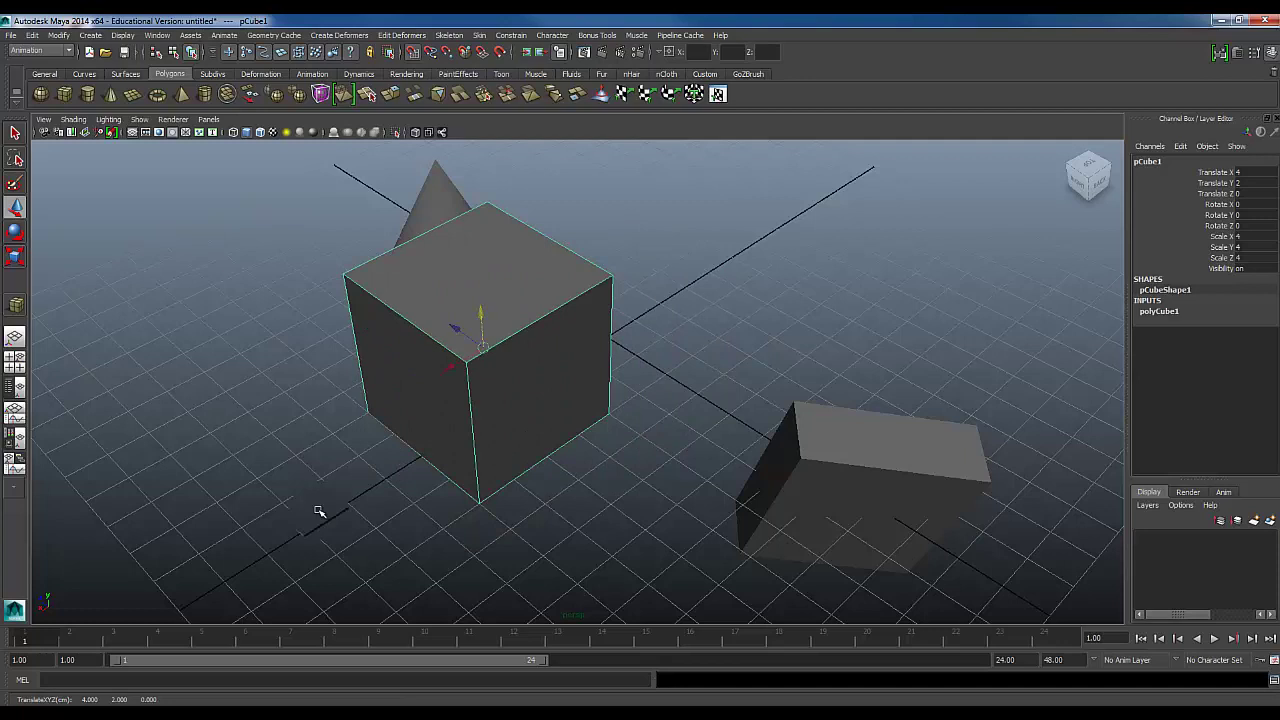
Reposition the cube to X 7, Z -2 at height Y 2, checking it from behind
{"action": "left_click_drag", "start_coordinate": [344, 519], "coordinate": [409, 431], "text": "alt"}
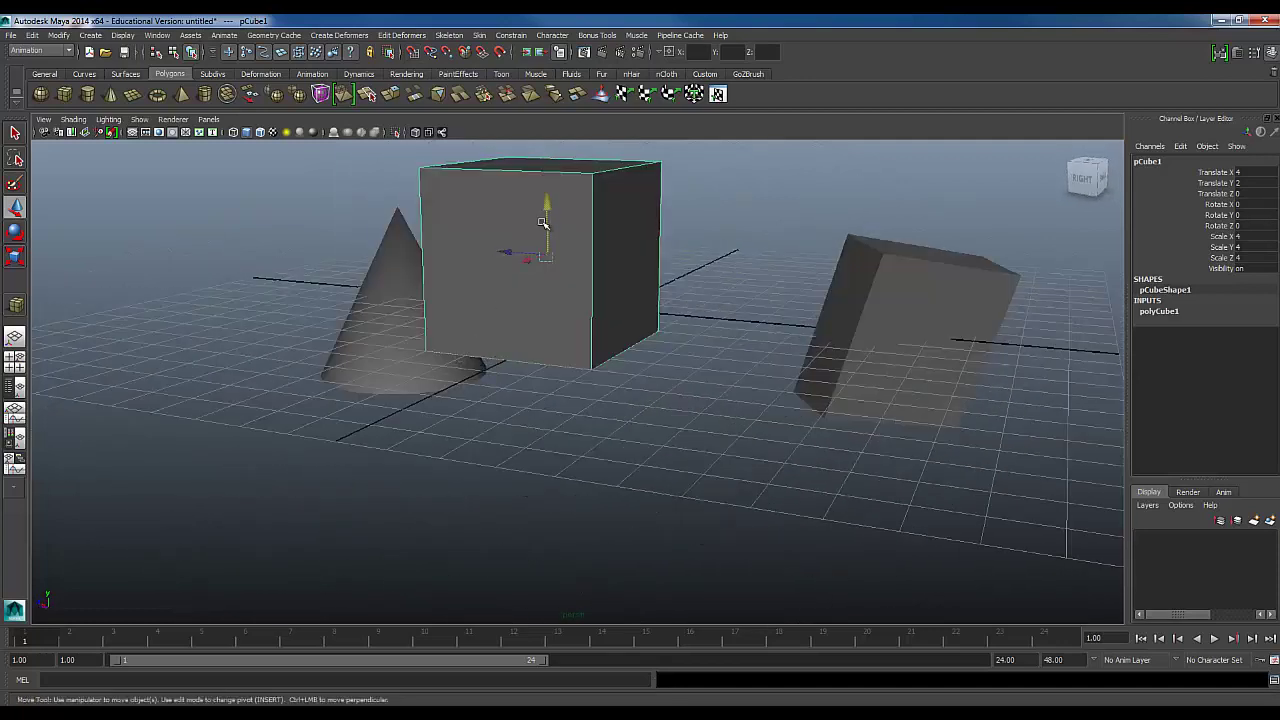
{"action": "left_click_drag", "start_coordinate": [516, 247], "coordinate": [569, 294]}
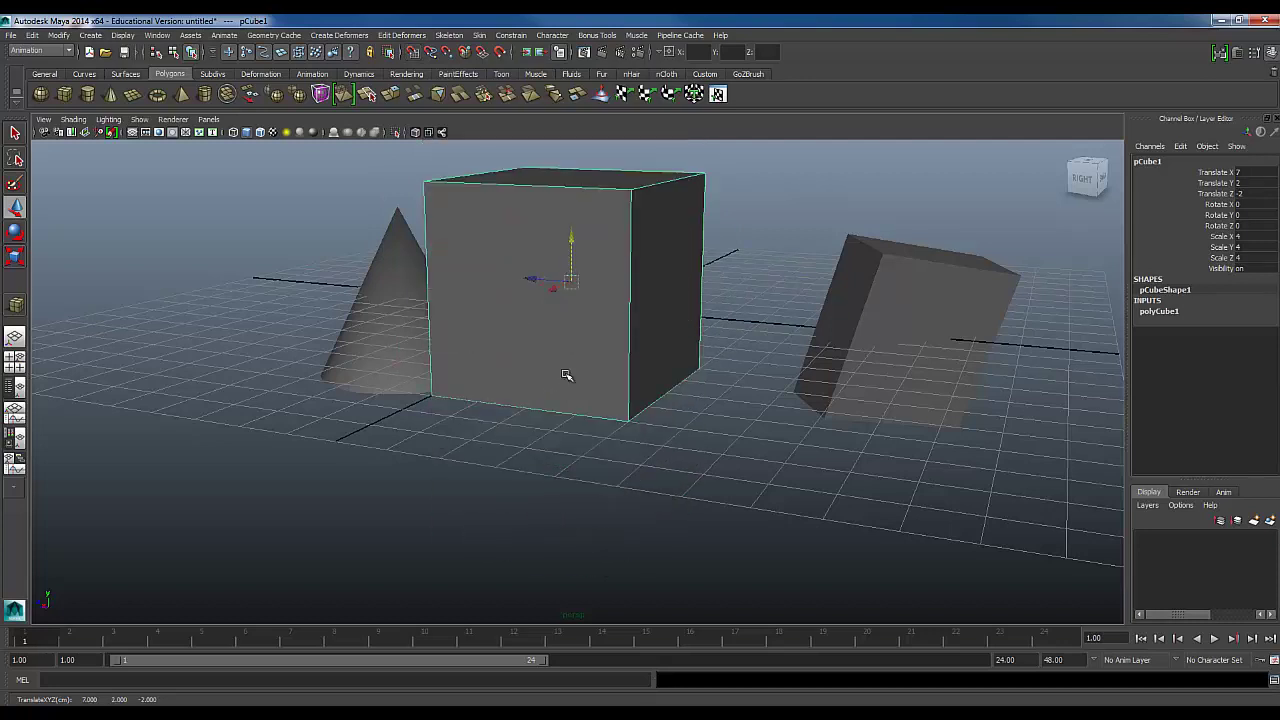
{"action": "left_click_drag", "start_coordinate": [598, 368], "coordinate": [430, 357], "text": "alt"}
{"action": "middle_click_drag", "start_coordinate": [430, 357], "coordinate": [458, 357], "text": "alt"}
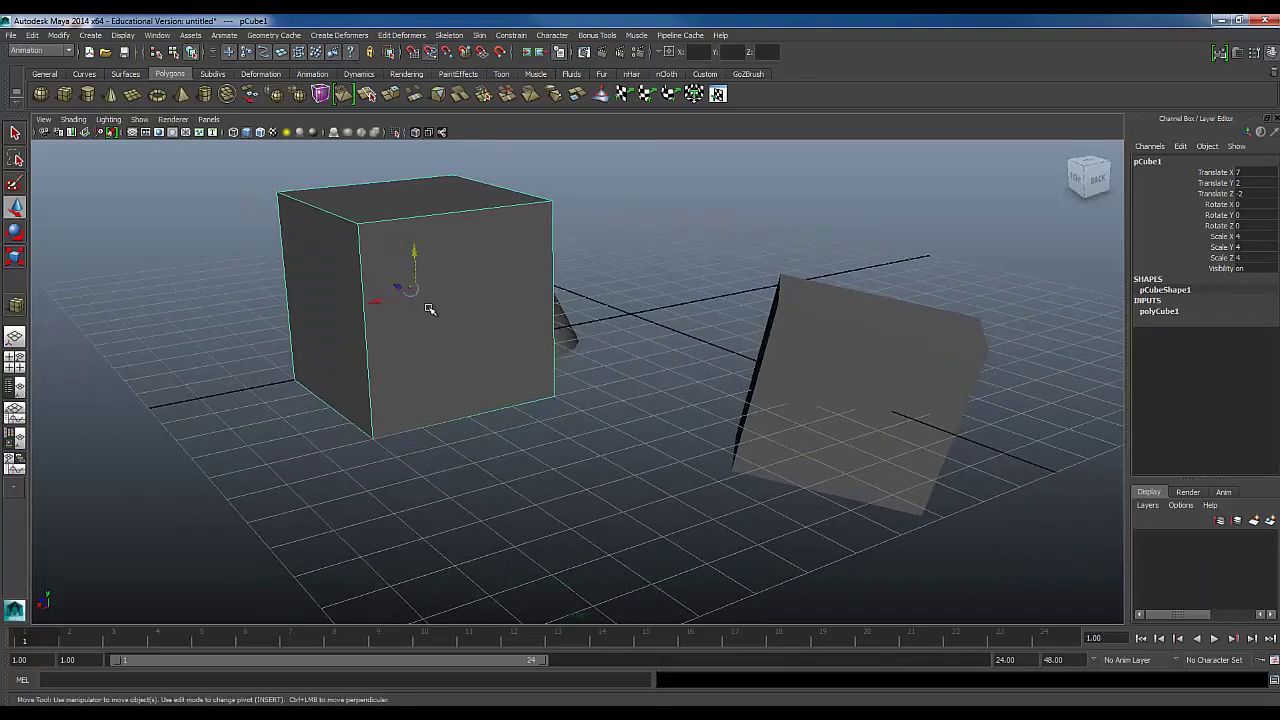
{"action": "left_click_drag", "start_coordinate": [436, 368], "coordinate": [530, 389], "text": "alt"}
{"action": "scroll", "coordinate": [537, 391], "scroll_direction": "down", "scroll_amount": 2}
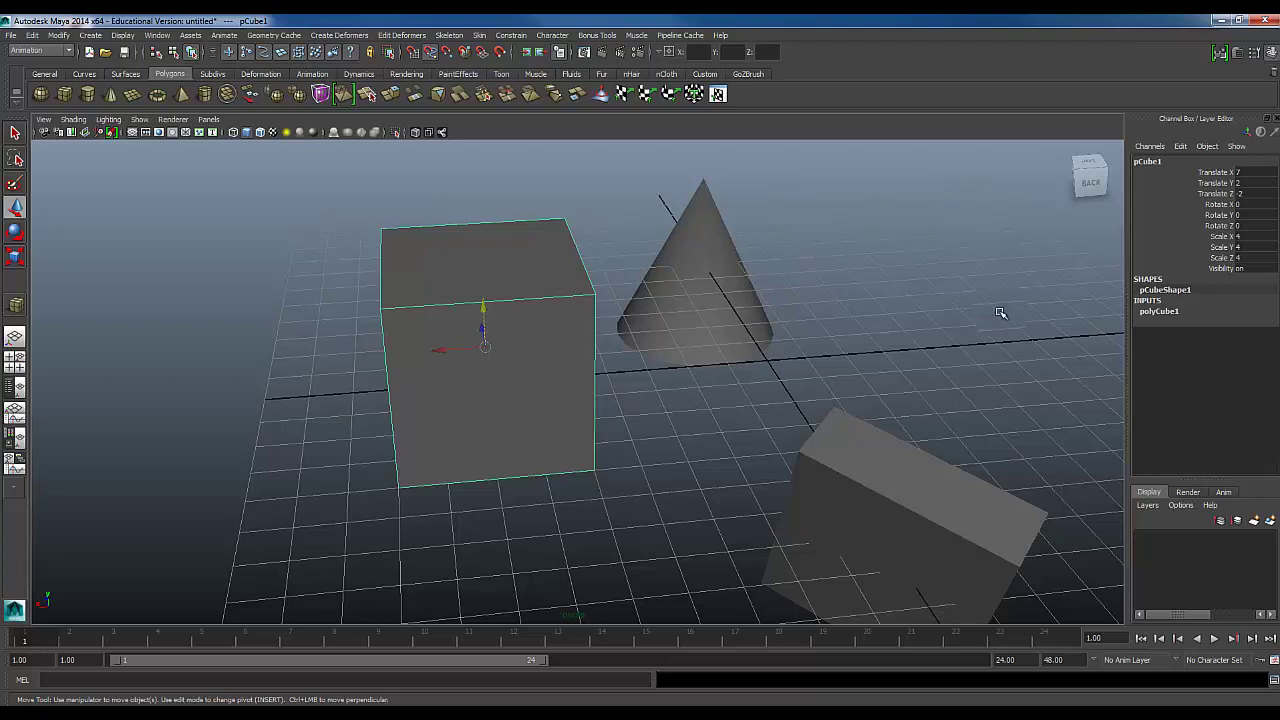
Leave pivot editing on the cube and select pCone1 instead
{"action": "key", "text": "Insert"}
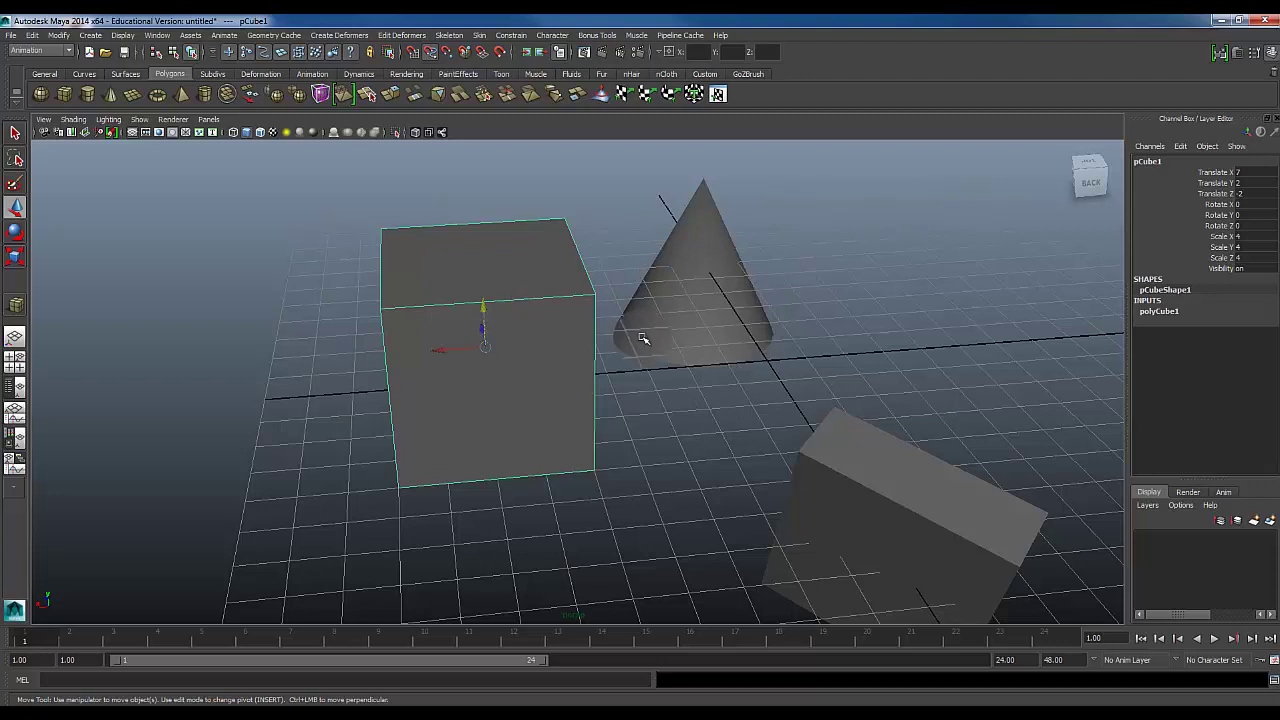
{"action": "left_click", "coordinate": [655, 430]}
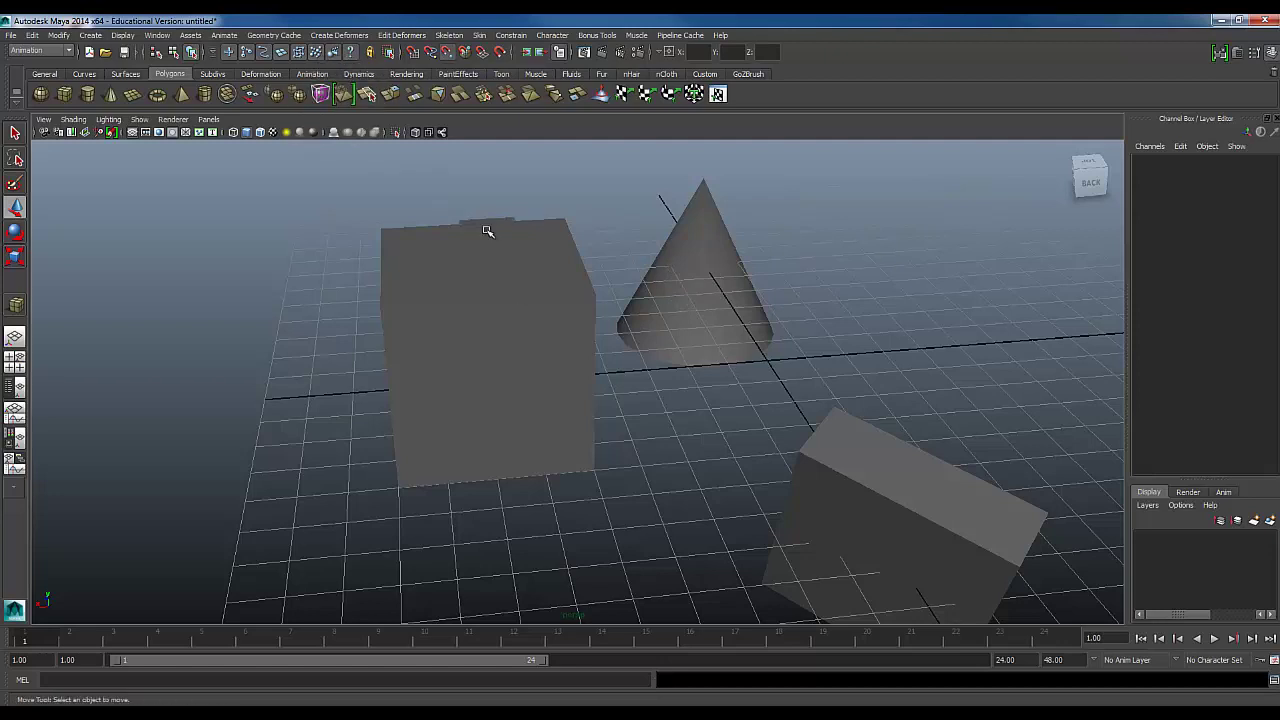
{"action": "left_click", "coordinate": [516, 297]}
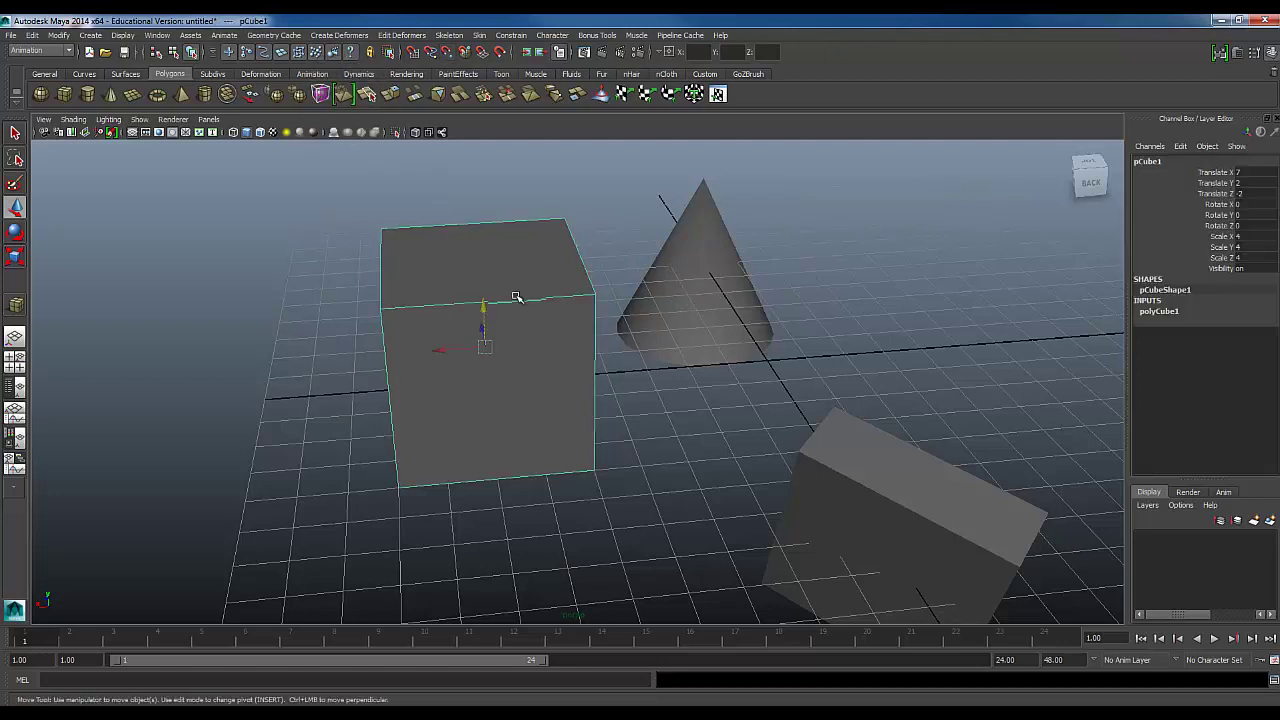
{"action": "left_click", "coordinate": [697, 226]}
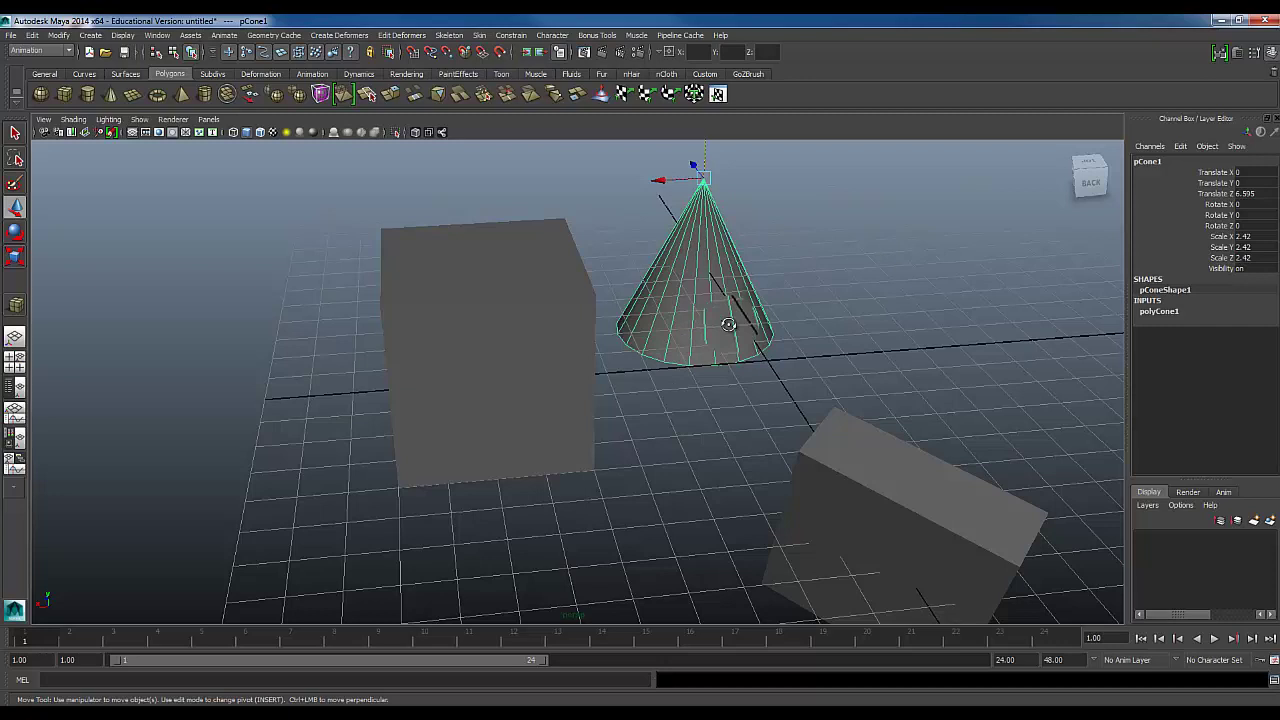
{"action": "left_click_drag", "start_coordinate": [729, 325], "coordinate": [545, 300], "text": "alt"}
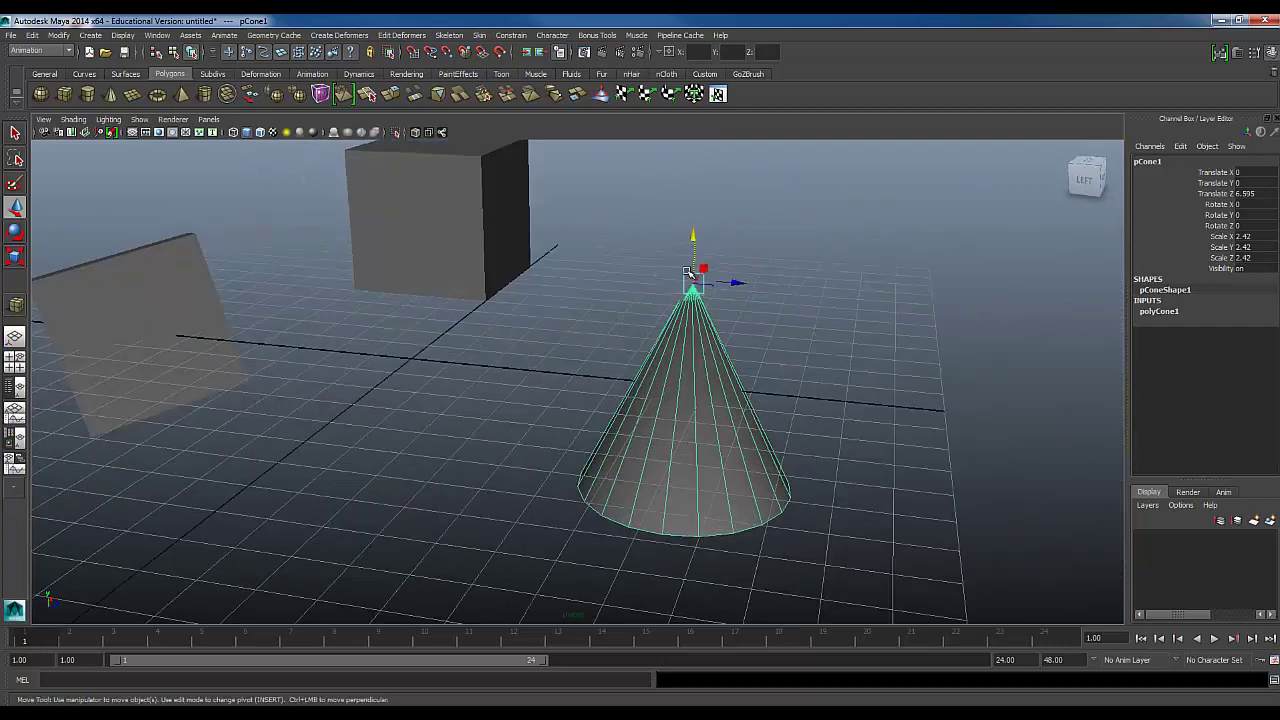
{"action": "middle_click_drag", "start_coordinate": [621, 292], "coordinate": [614, 352], "text": "alt"}
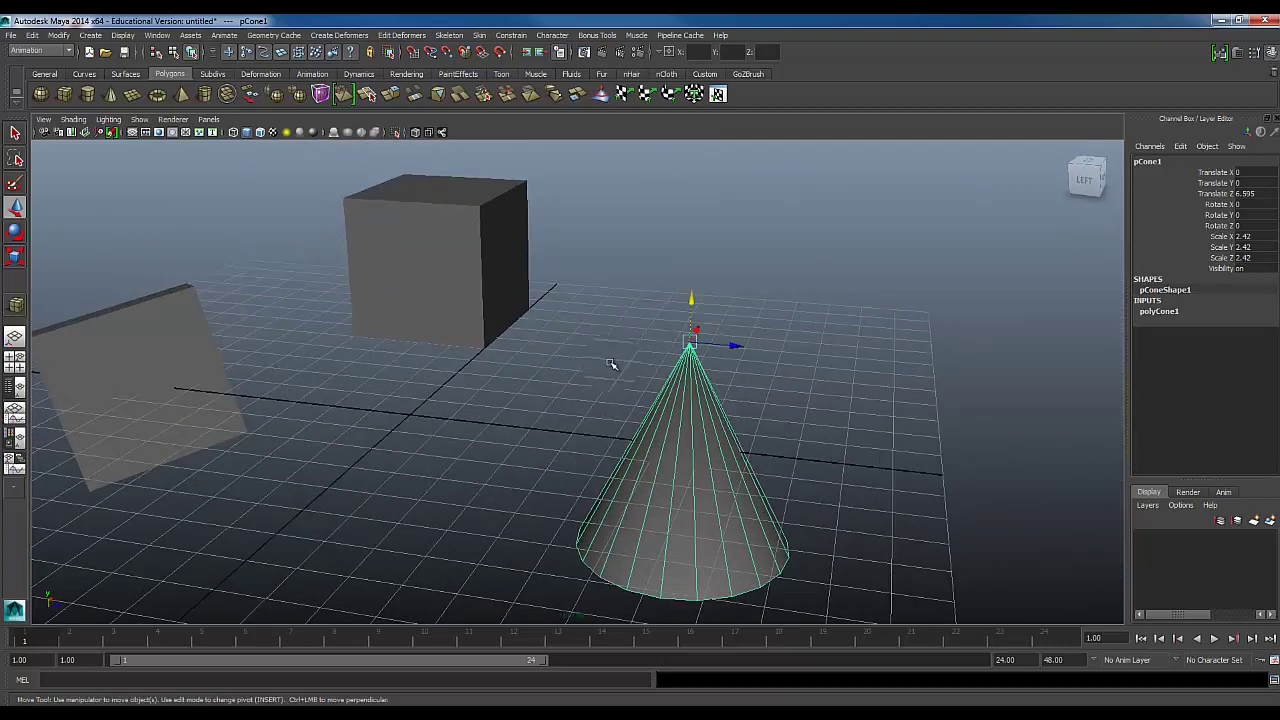
{"action": "left_click_drag", "start_coordinate": [569, 394], "coordinate": [458, 385], "text": "alt"}
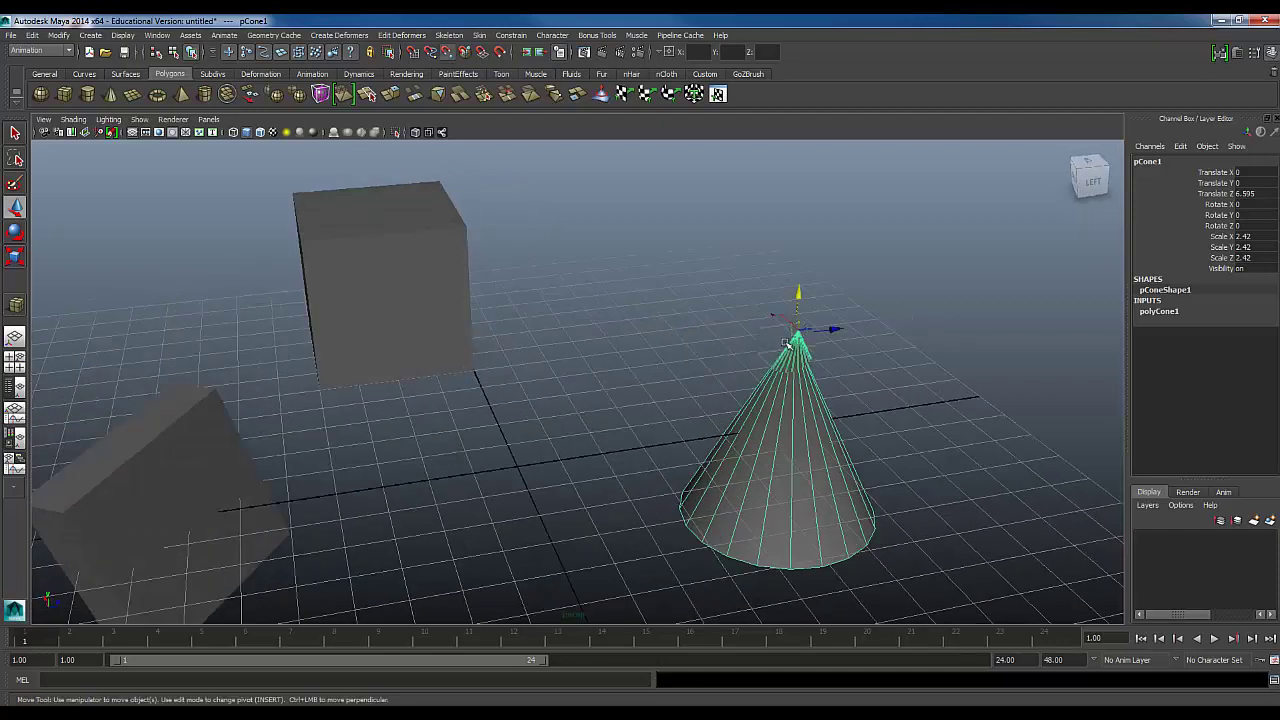
Move the cone to 5, -2.42, 0 so its tip touches the cube's underside
{"action": "left_click_drag", "start_coordinate": [794, 332], "coordinate": [498, 400]}
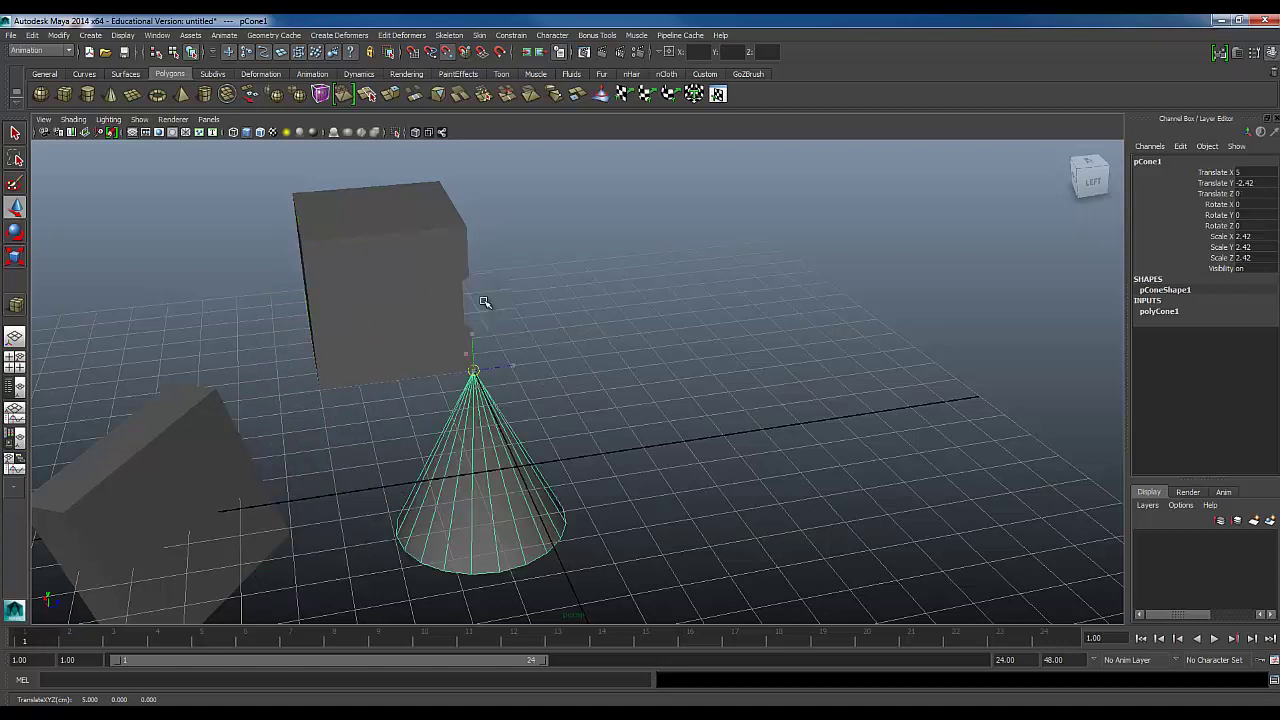
{"action": "left_click_drag", "start_coordinate": [484, 302], "coordinate": [473, 354]}
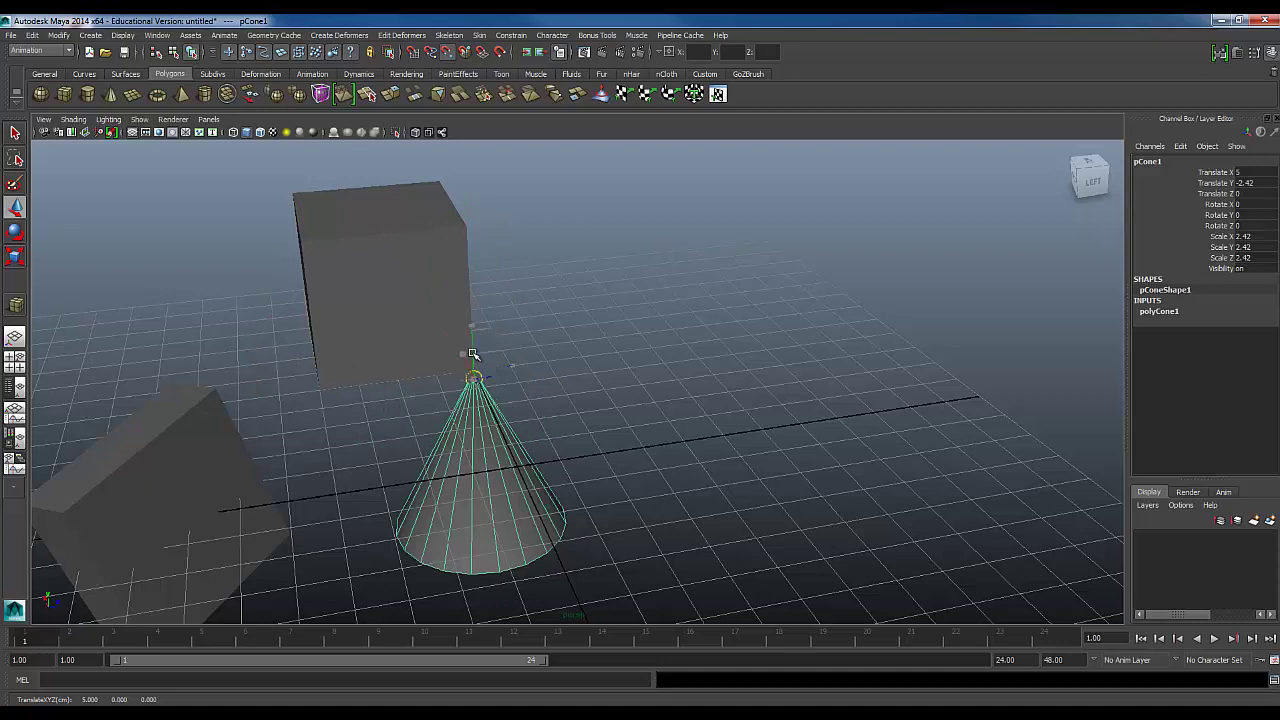
{"action": "left_click", "coordinate": [689, 437]}
{"action": "left_click_drag", "start_coordinate": [689, 437], "coordinate": [643, 486], "text": "alt"}
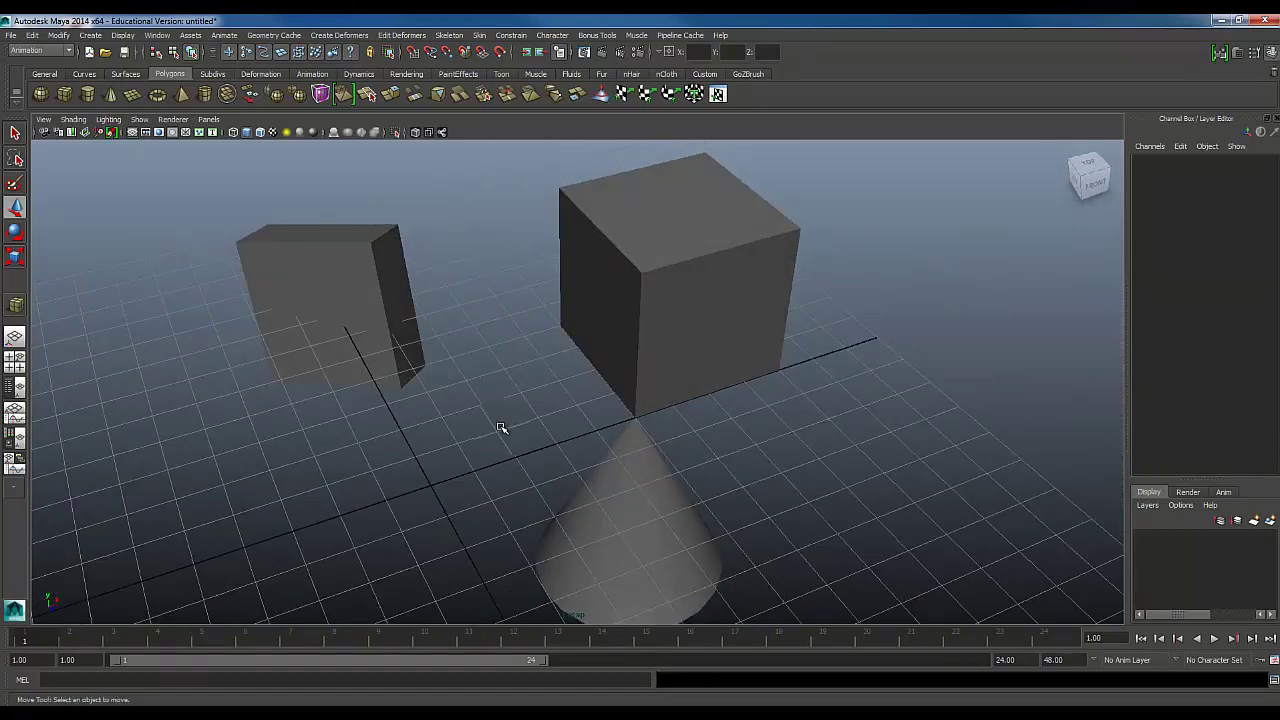
Show the Move Tool settings, reselect pCube1, and widen the Tool Settings panel
{"action": "left_click_drag", "start_coordinate": [501, 427], "coordinate": [800, 350], "text": "alt"}
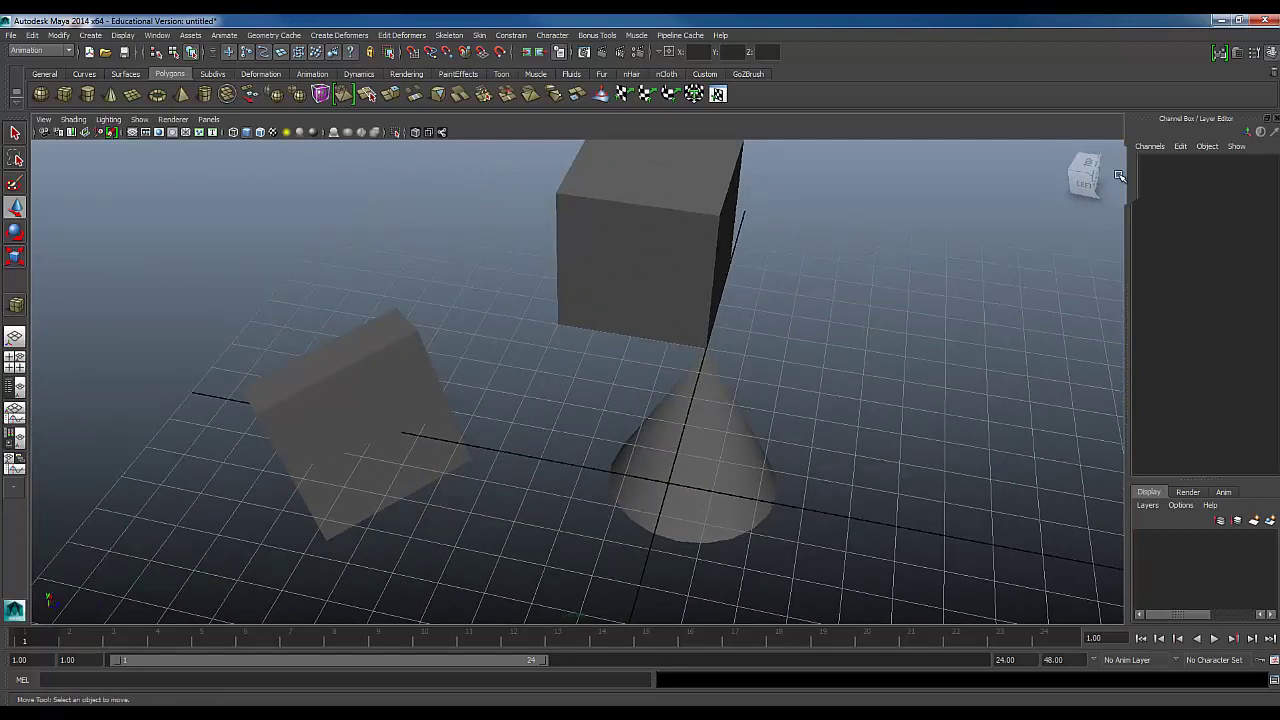
{"action": "left_click", "coordinate": [1255, 56]}
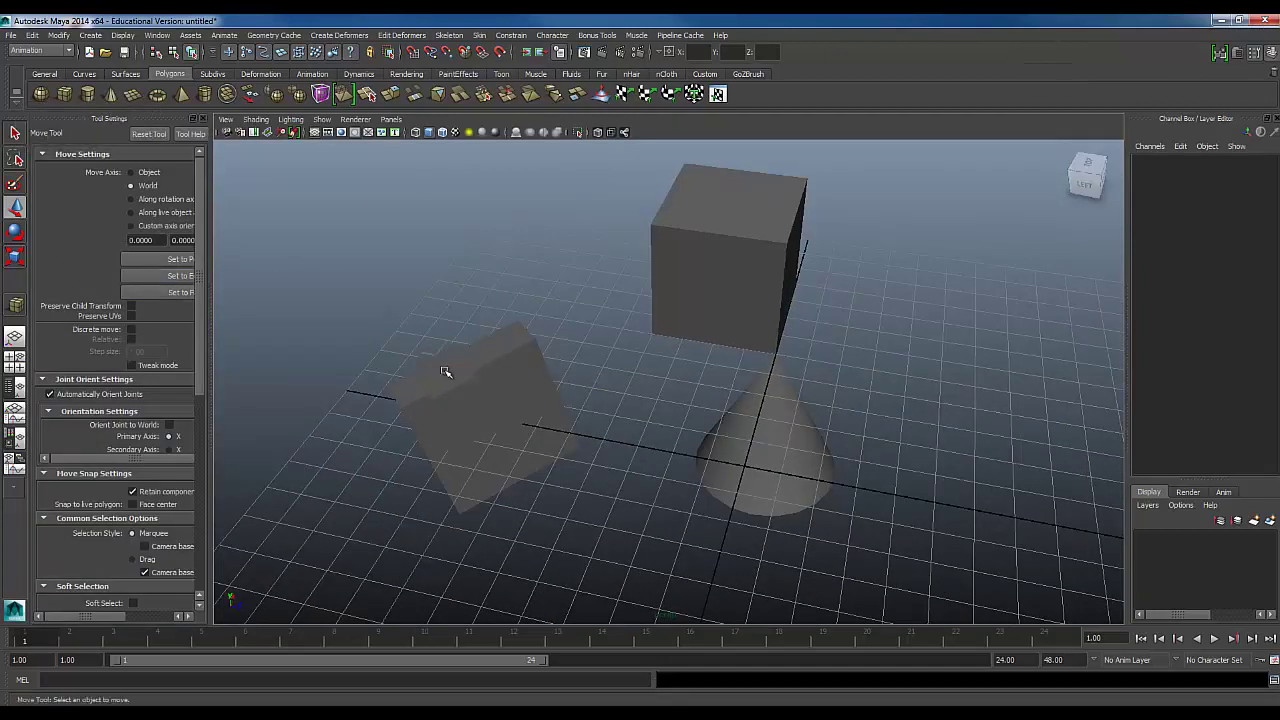
{"action": "right_click_drag", "start_coordinate": [703, 348], "coordinate": [762, 432], "text": "alt"}
{"action": "left_click_drag", "start_coordinate": [583, 311], "coordinate": [666, 406], "text": "alt"}
{"action": "left_click", "coordinate": [666, 406]}
{"action": "left_click_drag", "start_coordinate": [791, 420], "coordinate": [277, 194], "text": "alt"}
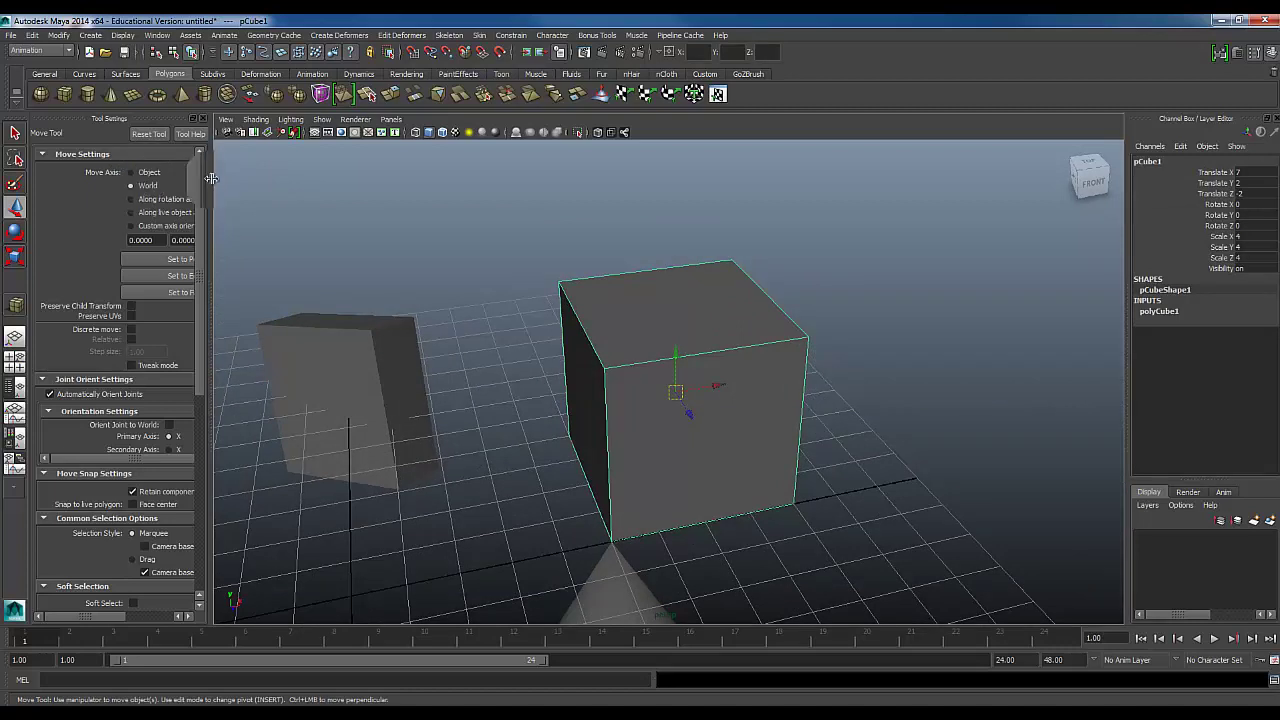
{"action": "left_click_drag", "start_coordinate": [210, 183], "coordinate": [275, 182]}
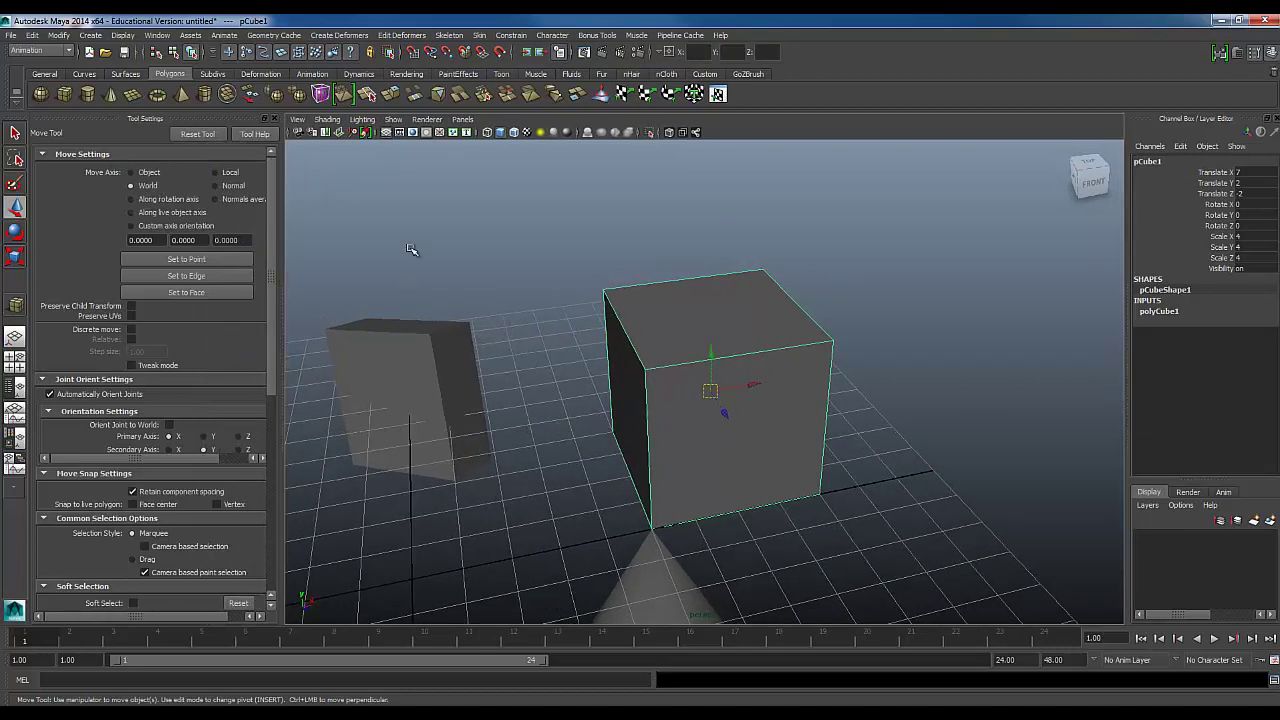
{"action": "scroll", "coordinate": [553, 405], "scroll_direction": "up", "scroll_amount": 3}
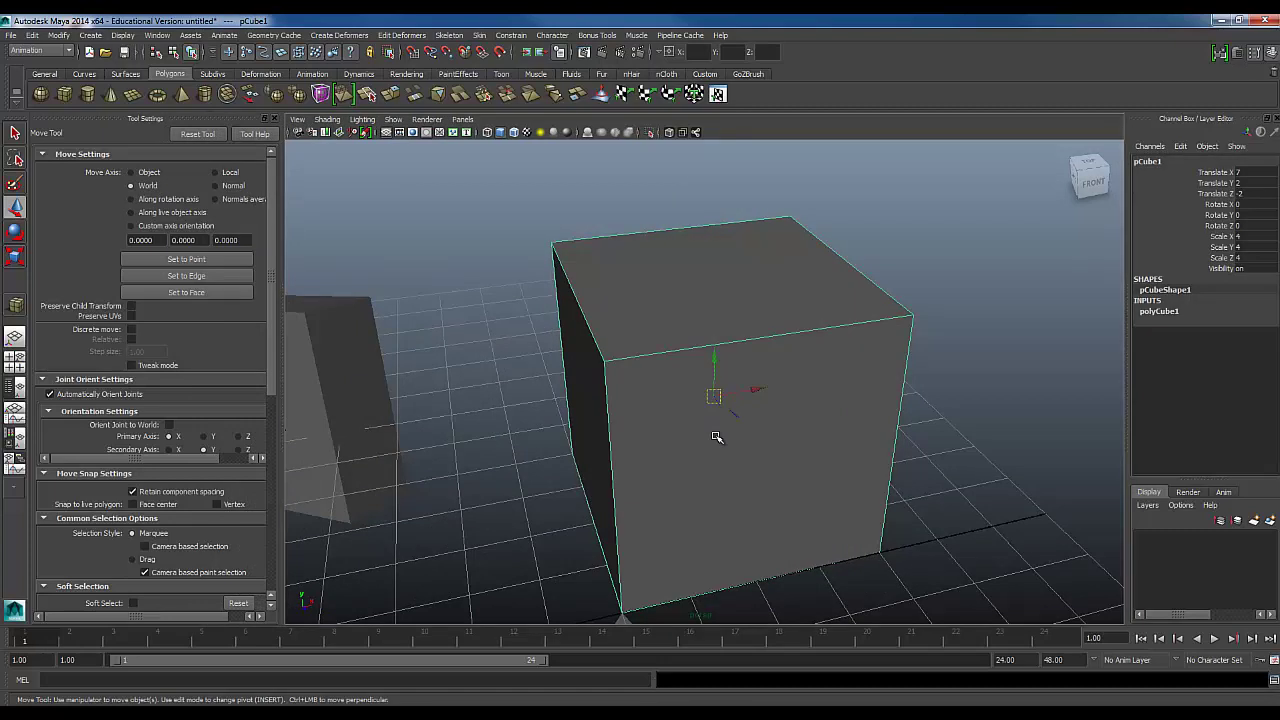
Rotate the cube freely around its Z axis with the Rotate tool
{"action": "key", "text": "e"}
{"action": "left_click_drag", "start_coordinate": [670, 370], "coordinate": [663, 420]}
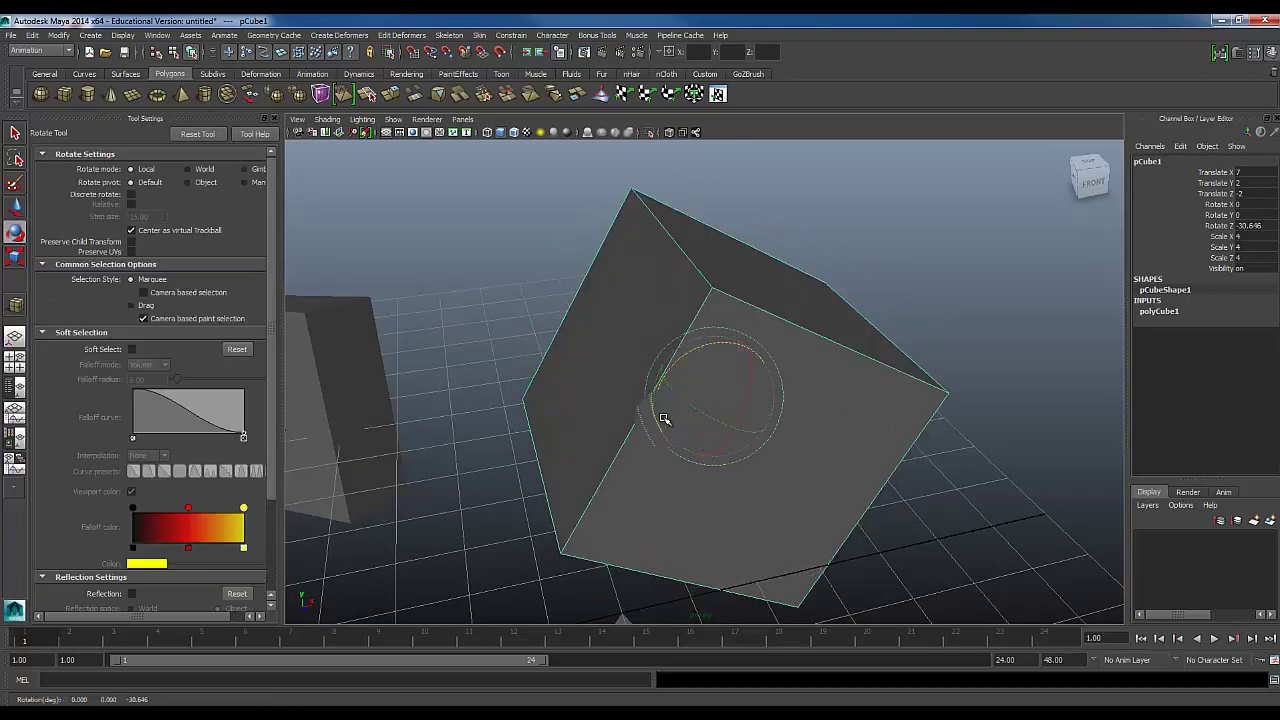
{"action": "mouse_move", "coordinate": [676, 366]}
{"action": "left_mouse_down"}
{"action": "mouse_move", "coordinate": [737, 357]}
{"action": "mouse_move", "coordinate": [671, 363]}
{"action": "left_mouse_up"}
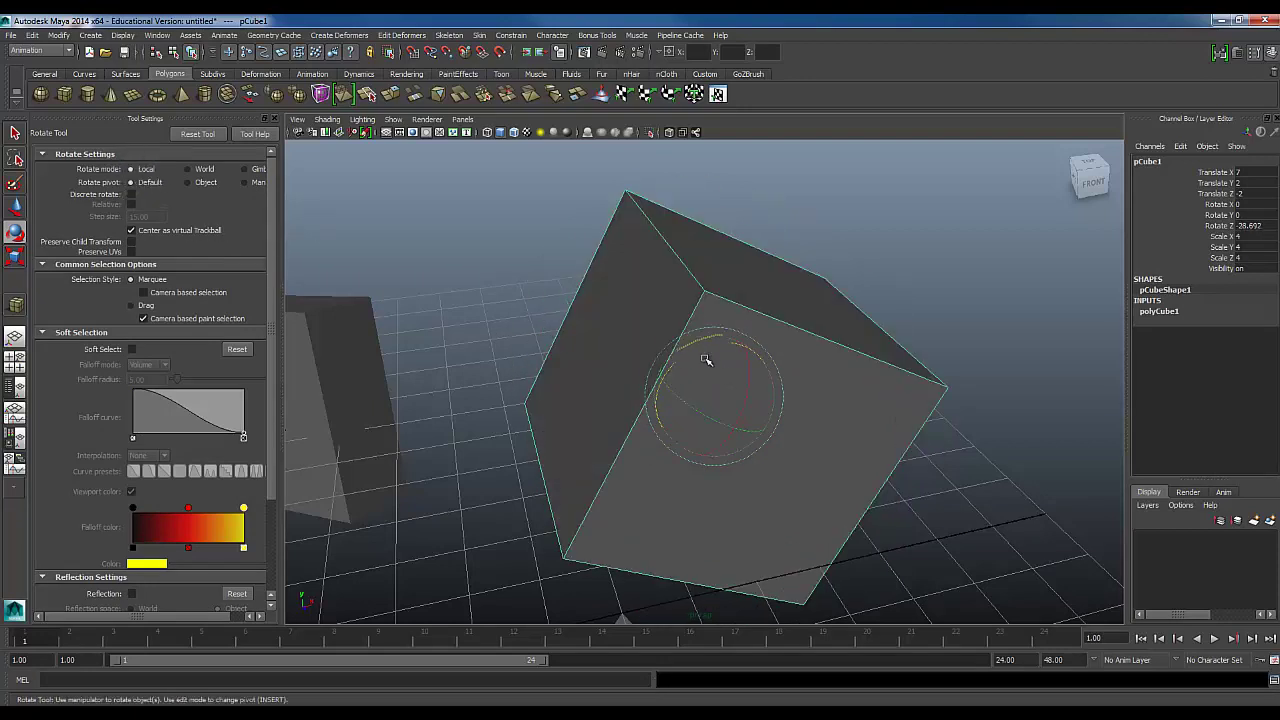
{"action": "mouse_move", "coordinate": [695, 348]}
{"action": "left_mouse_down"}
{"action": "mouse_move", "coordinate": [651, 380]}
{"action": "mouse_move", "coordinate": [709, 346]}
{"action": "mouse_move", "coordinate": [753, 388]}
{"action": "mouse_move", "coordinate": [715, 455]}
{"action": "mouse_move", "coordinate": [720, 423]}
{"action": "mouse_move", "coordinate": [675, 380]}
{"action": "mouse_move", "coordinate": [675, 401]}
{"action": "mouse_move", "coordinate": [671, 371]}
{"action": "mouse_move", "coordinate": [721, 374]}
{"action": "mouse_move", "coordinate": [707, 374]}
{"action": "mouse_move", "coordinate": [720, 348]}
{"action": "left_mouse_up"}
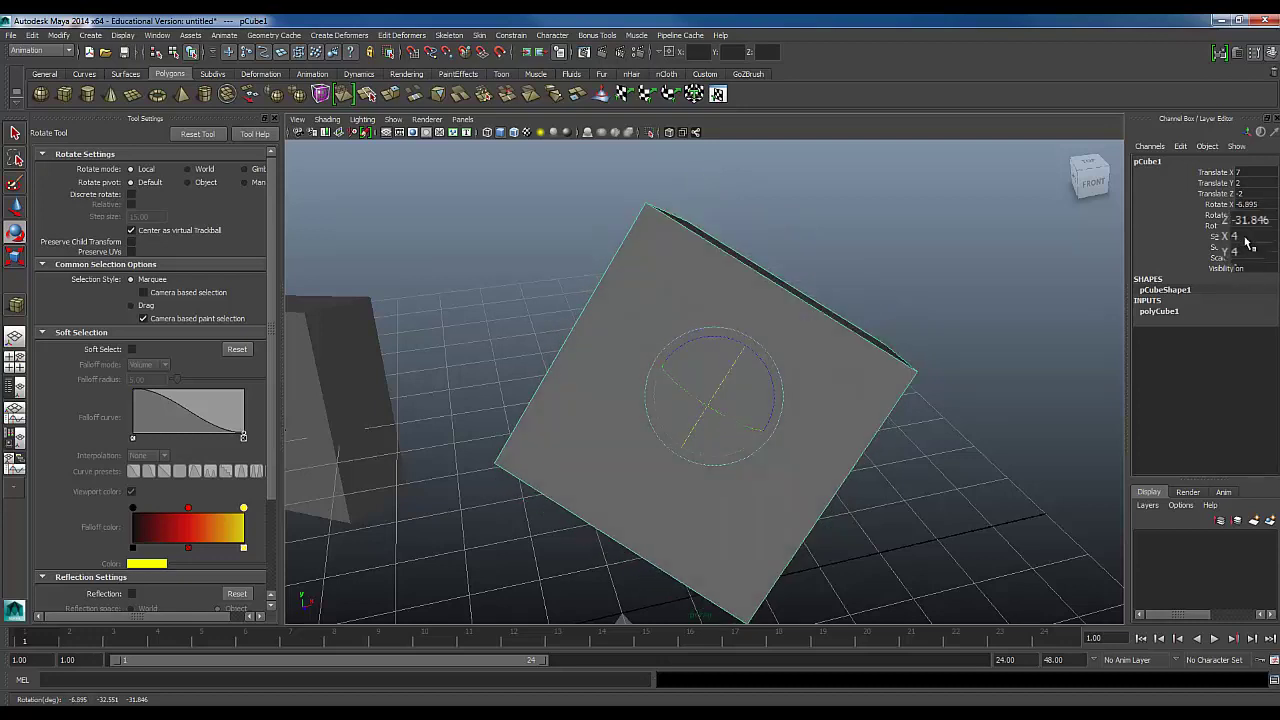
Zero the cube's Rotate X, Y and Z values in the Channel Box
{"action": "type", "text": "0"}
{"action": "key", "text": "Tab"}
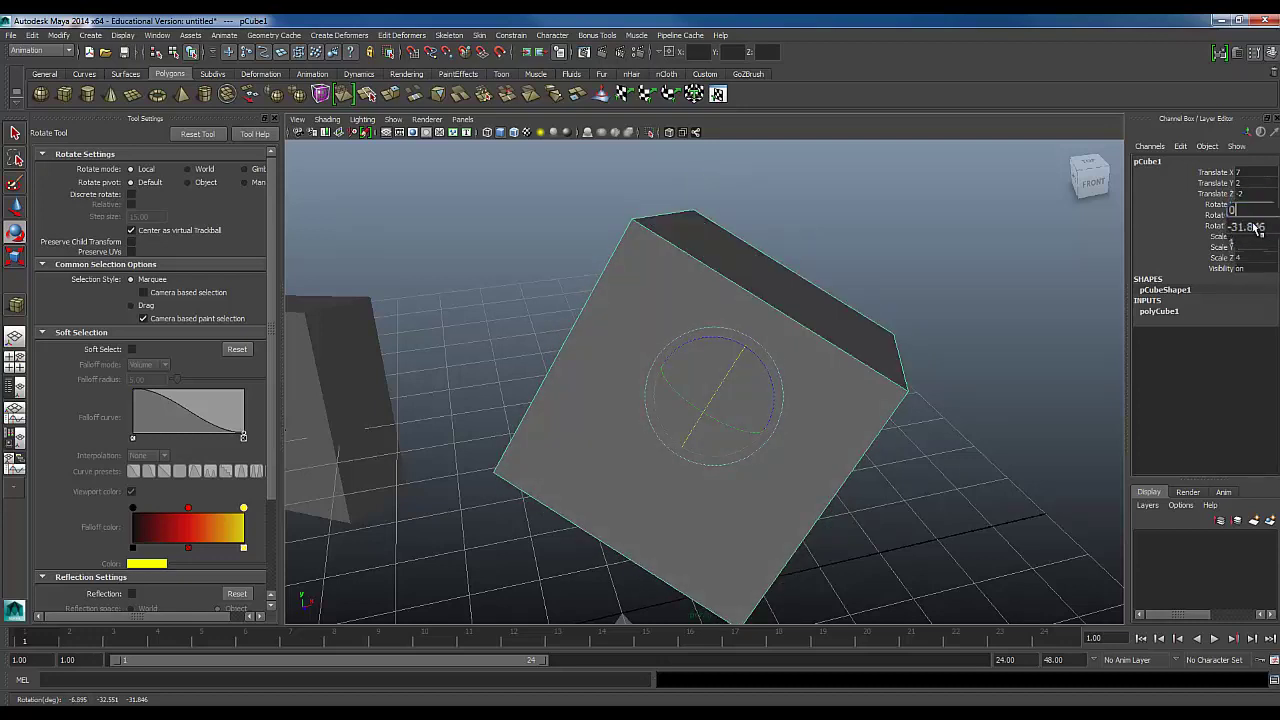
{"action": "type", "text": "0"}
{"action": "key", "text": "Tab"}
{"action": "type", "text": "0"}
{"action": "key", "text": "Return"}
Reselect the cube, set rotation to World space, and tumble it freely
{"action": "left_click", "coordinate": [466, 364]}
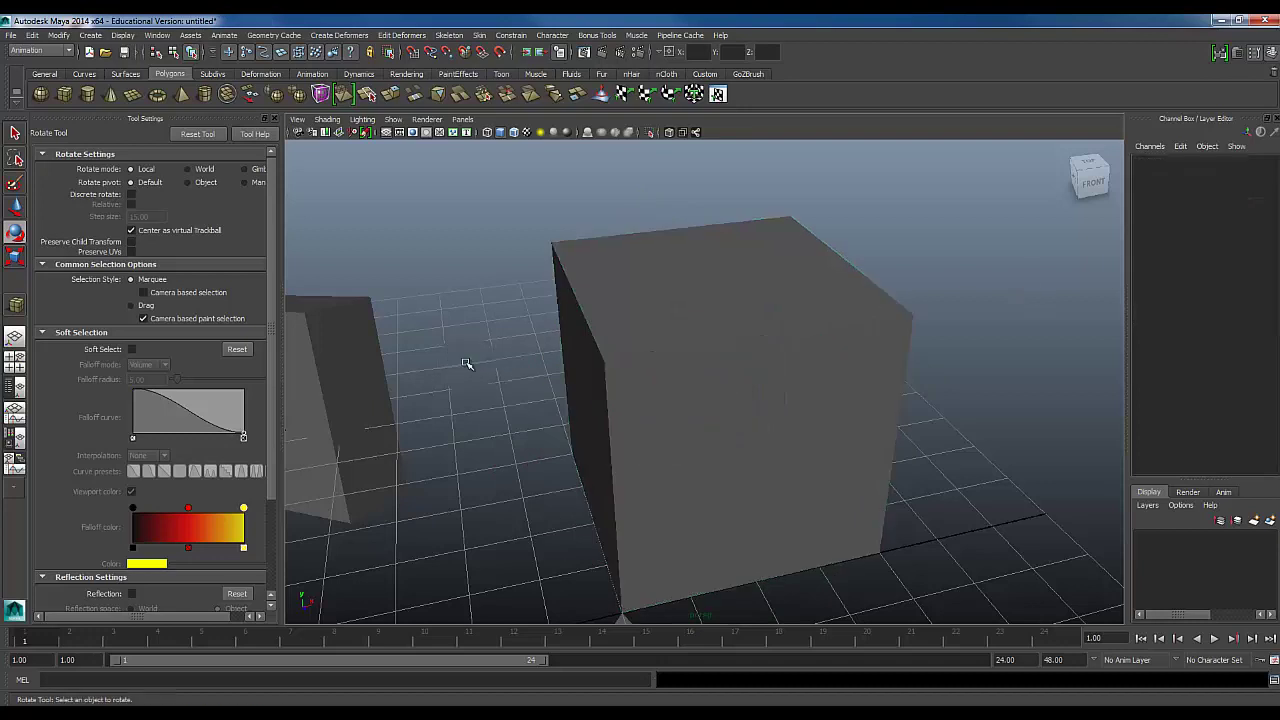
{"action": "key", "text": "ctrl+z"}
{"action": "left_click", "coordinate": [188, 170]}
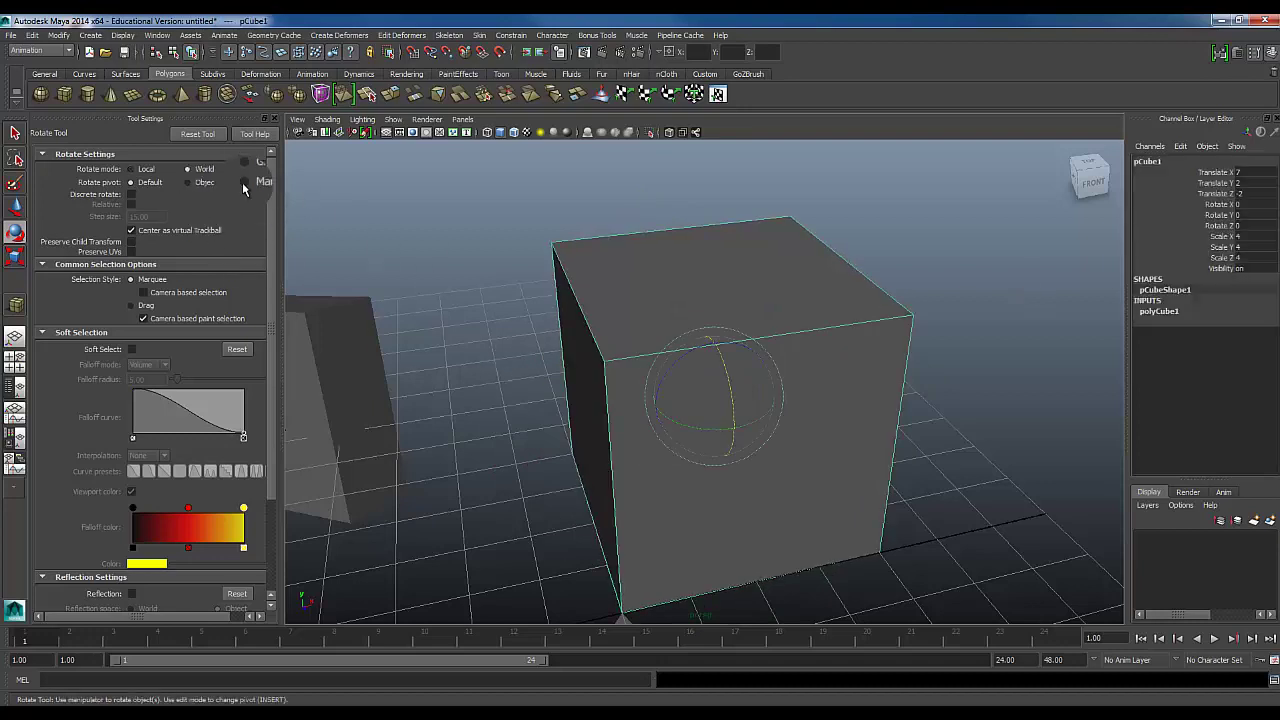
{"action": "left_click_drag", "start_coordinate": [681, 364], "coordinate": [728, 398]}
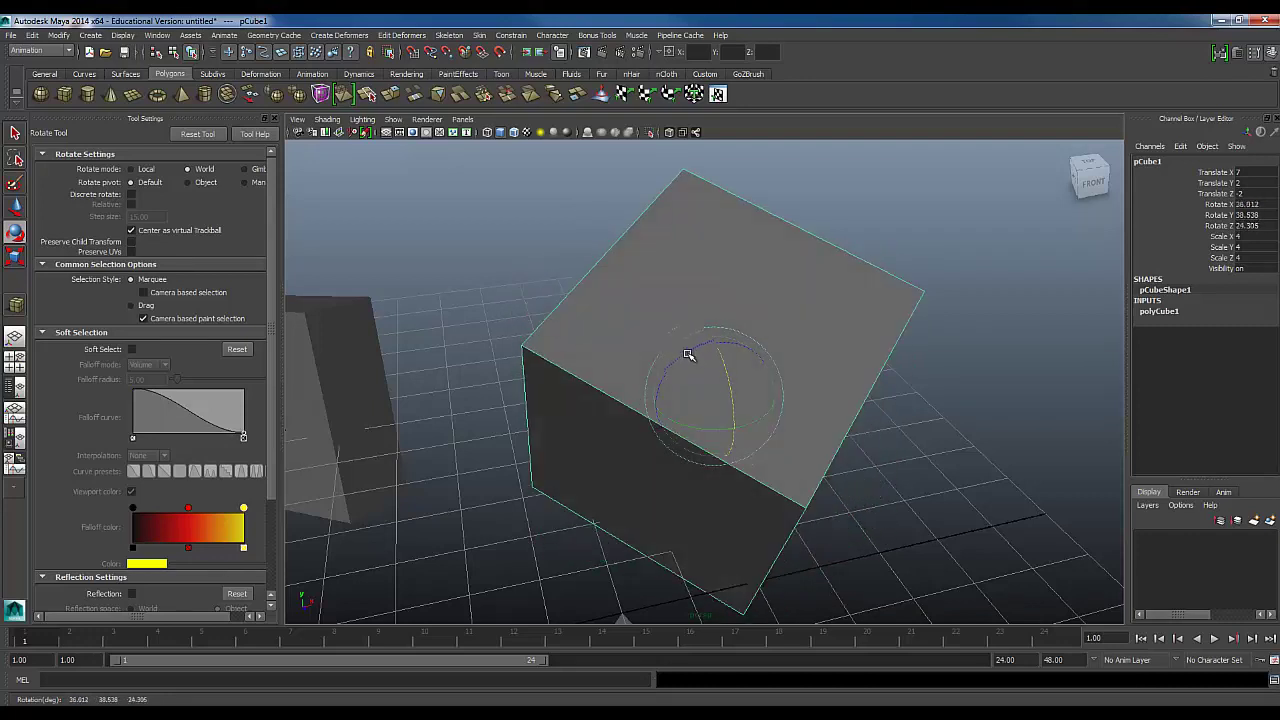
{"action": "left_click_drag", "start_coordinate": [688, 354], "coordinate": [620, 303]}
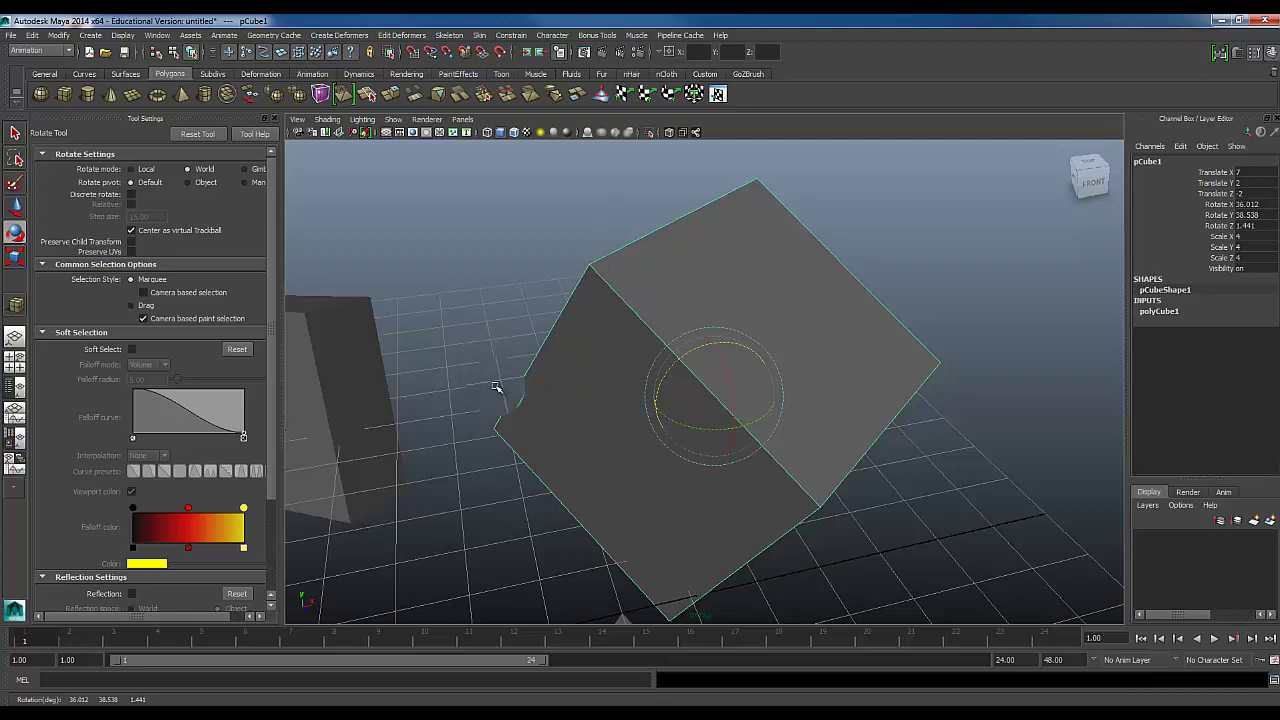
{"action": "left_click_drag", "start_coordinate": [496, 388], "coordinate": [326, 289], "text": "alt"}
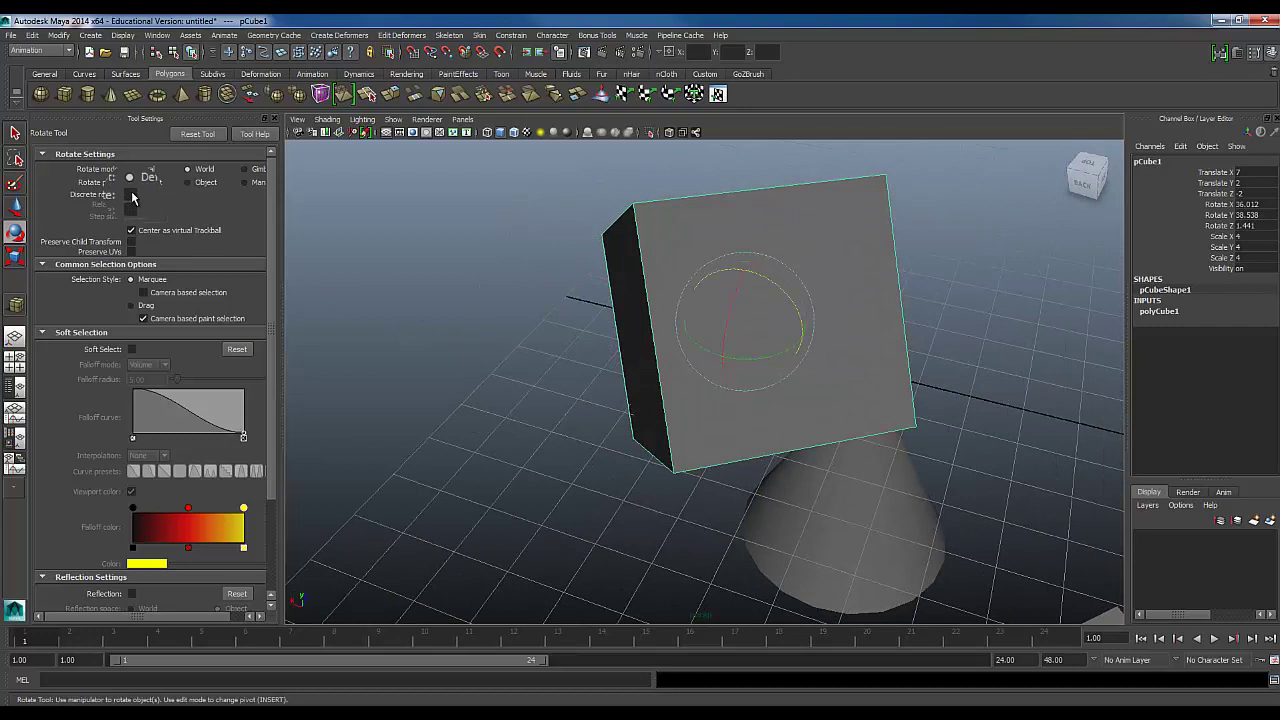
{"action": "left_click_drag", "start_coordinate": [995, 497], "coordinate": [806, 443], "text": "alt"}
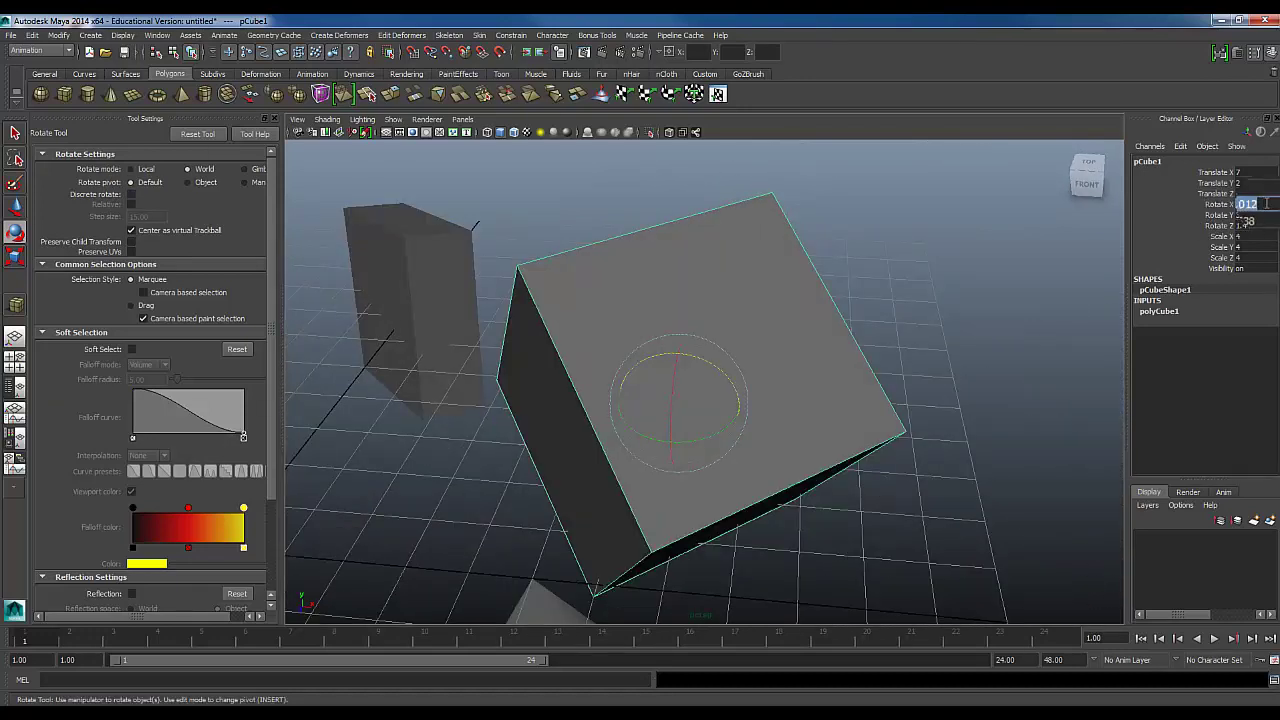
Zero the cube's Rotate X and Z in the Channel Box, then deselect it
{"action": "type", "text": "0"}
{"action": "key", "text": "Tab"}
{"action": "type", "text": "0"}
{"action": "key", "text": "Tab"}
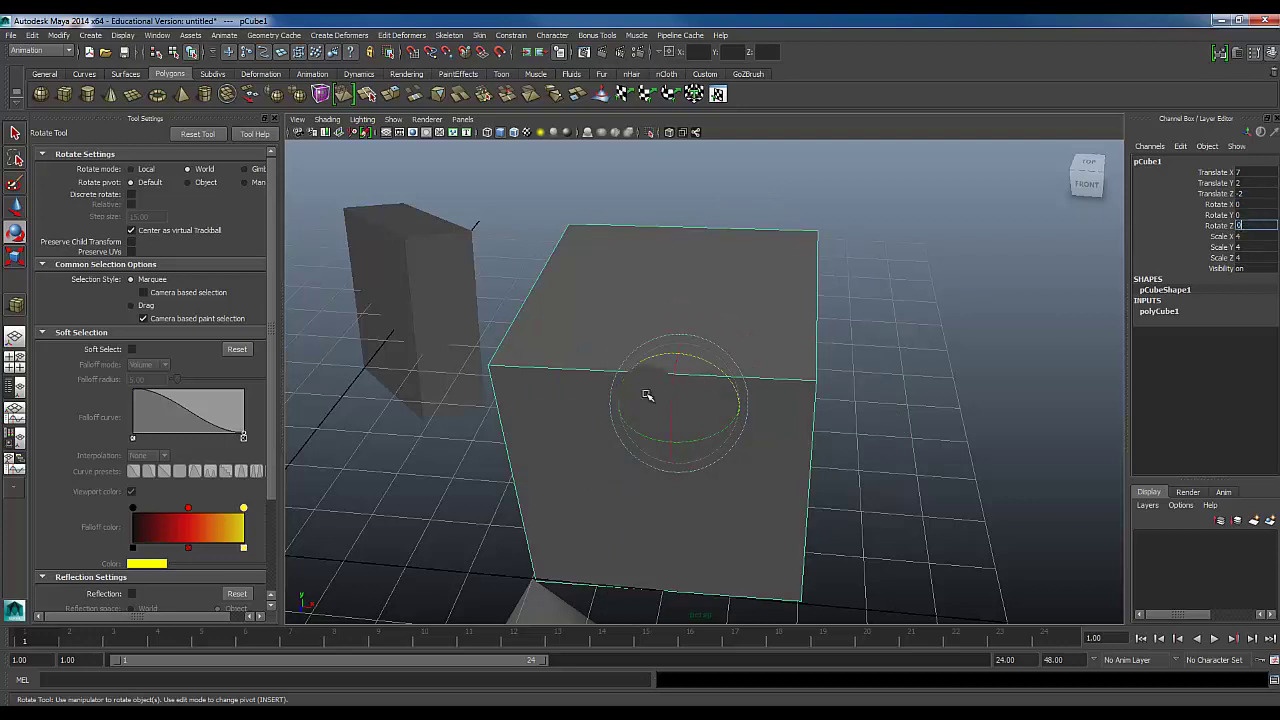
{"action": "left_click", "coordinate": [443, 480]}
{"action": "left_click_drag", "start_coordinate": [512, 471], "coordinate": [749, 439], "text": "alt"}
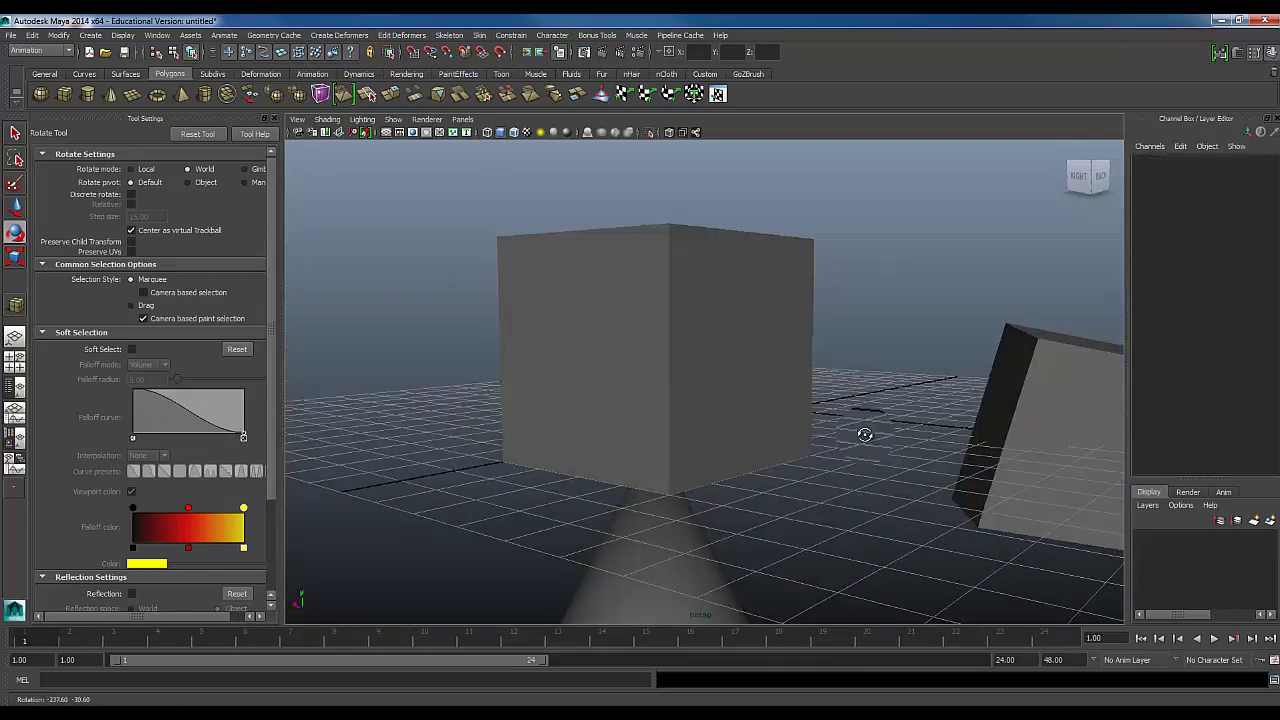
{"action": "left_click_drag", "start_coordinate": [865, 435], "coordinate": [523, 451], "text": "alt"}
{"action": "middle_click_drag", "start_coordinate": [523, 451], "coordinate": [593, 407], "text": "alt"}
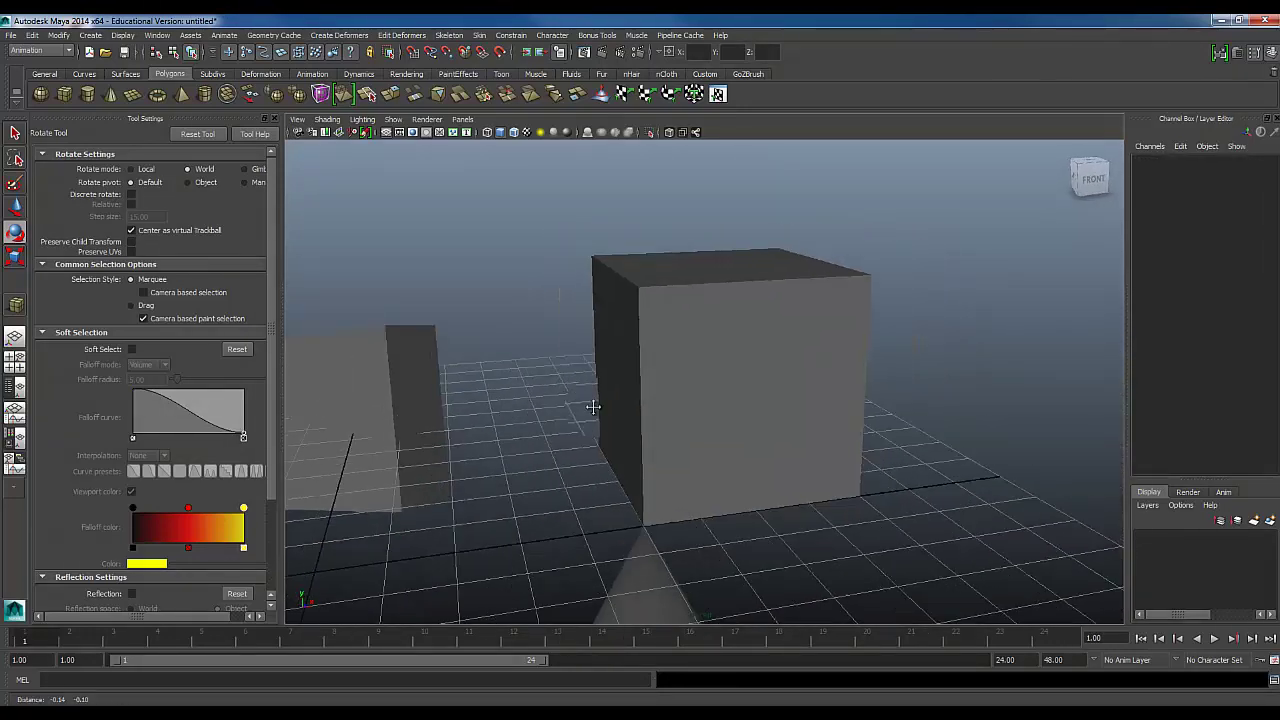
{"action": "left_click_drag", "start_coordinate": [593, 407], "coordinate": [636, 422], "text": "alt"}
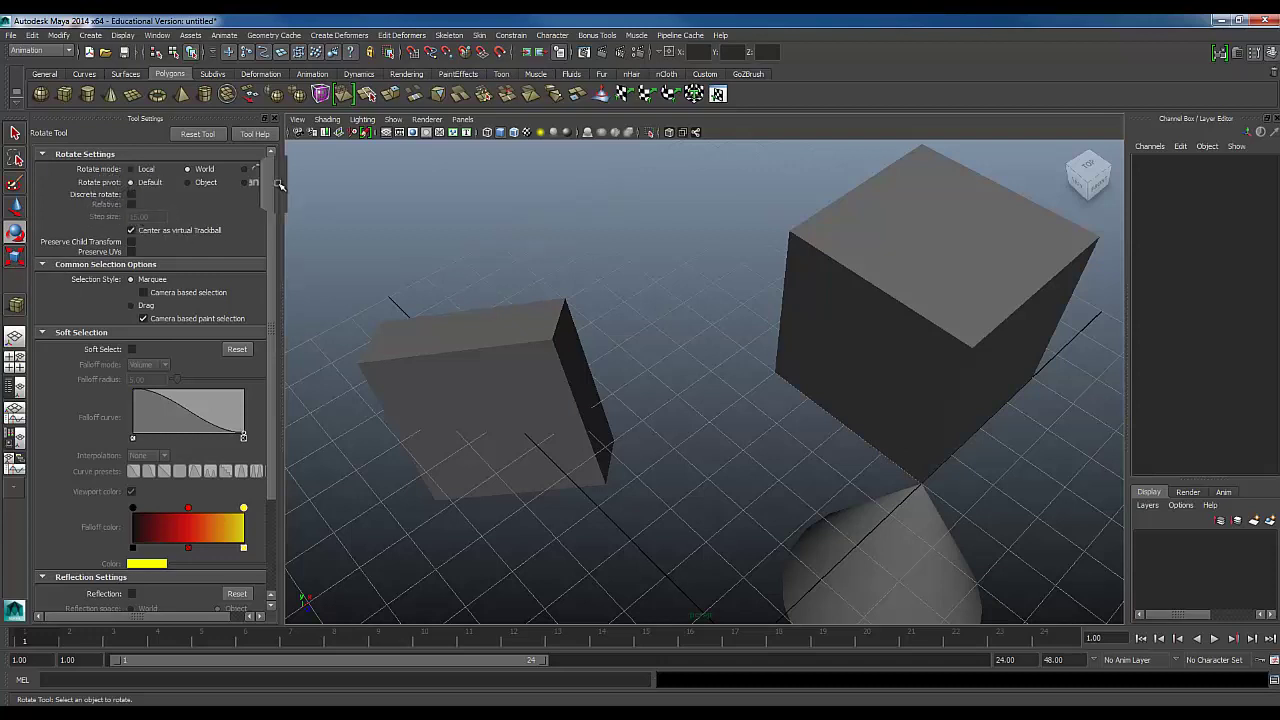
Enable Discrete rotate with a 15-degree step size, then switch to the Move Tool
{"action": "left_click", "coordinate": [126, 195]}
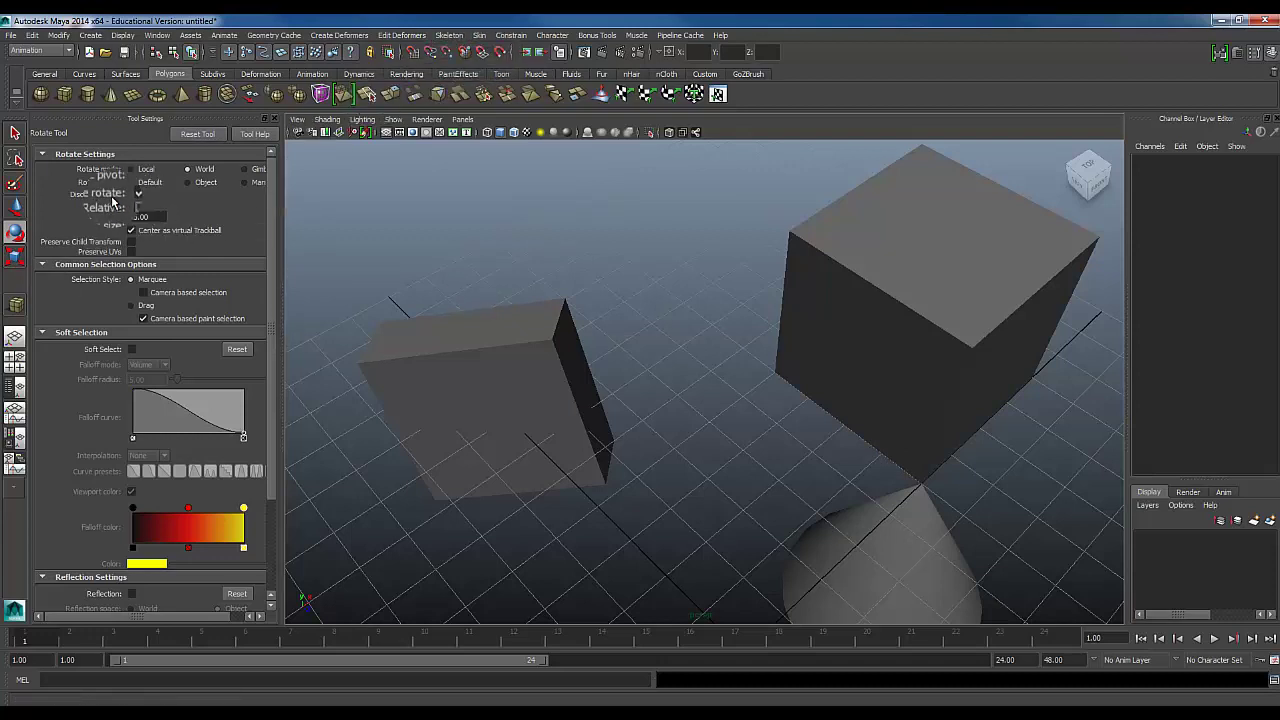
{"action": "left_click", "coordinate": [127, 194]}
{"action": "left_click", "coordinate": [127, 195]}
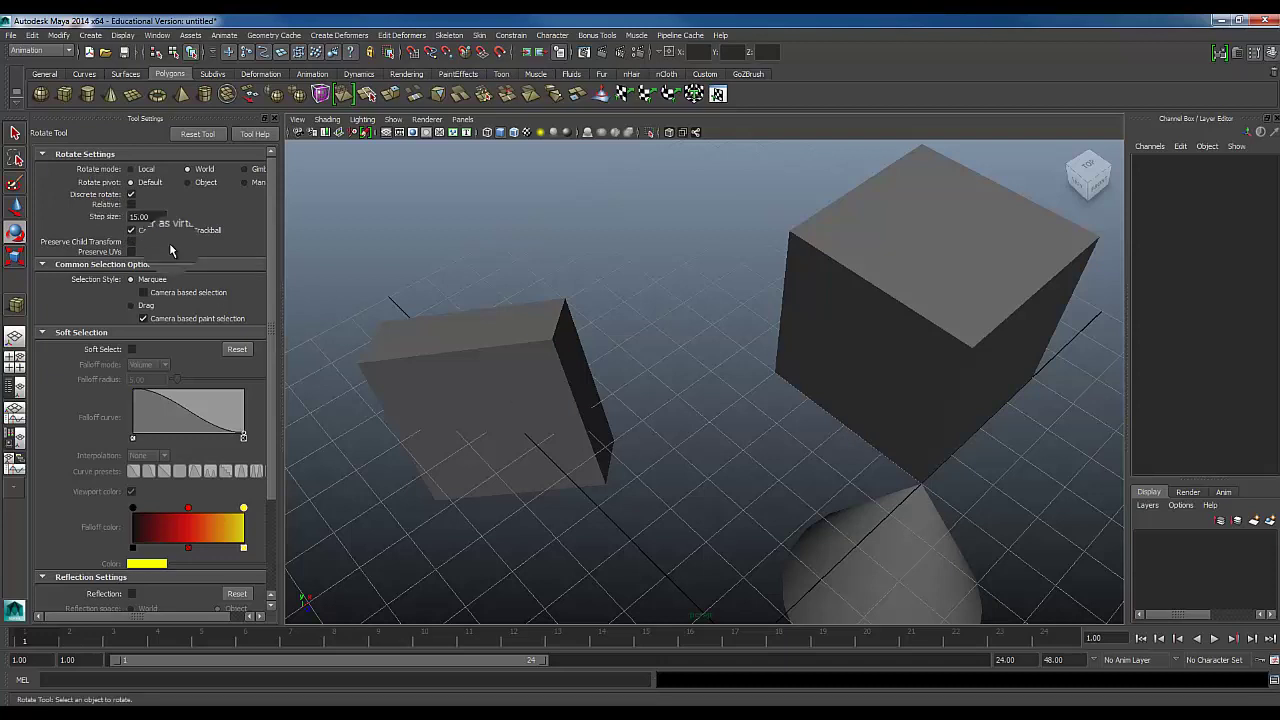
{"action": "left_click", "coordinate": [15, 206]}
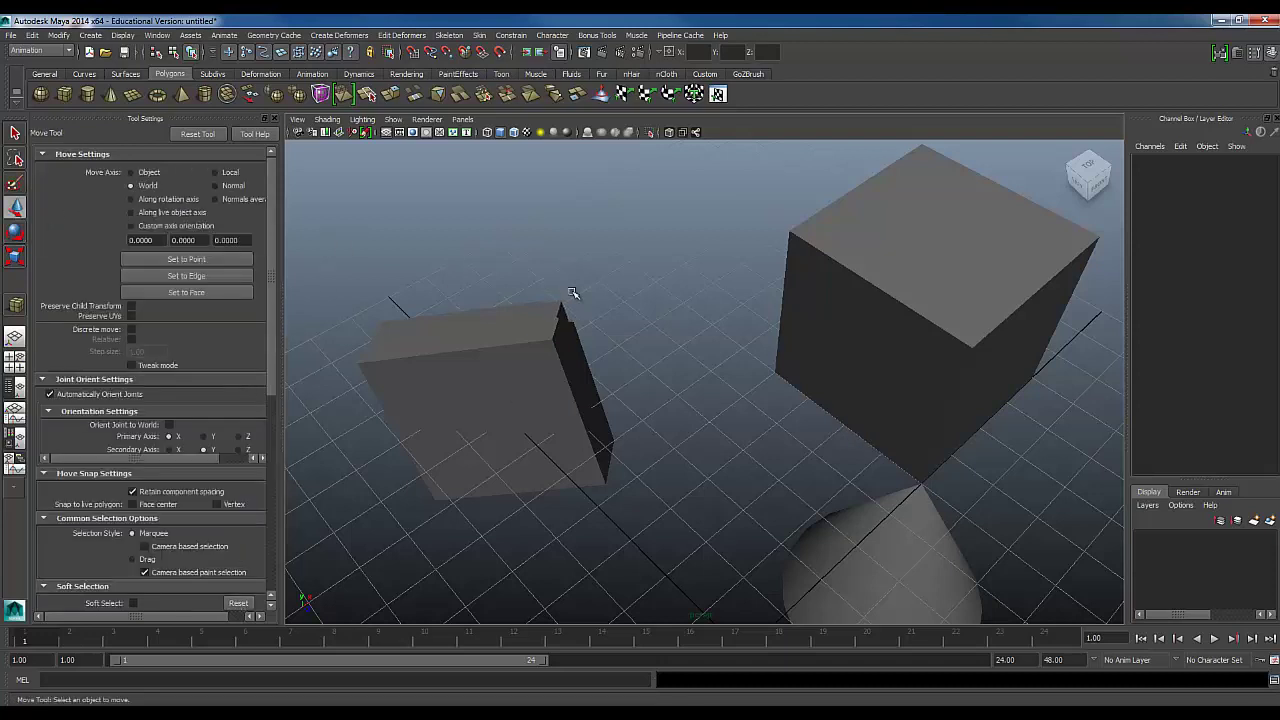
Select pCube1 and slide it in discrete steps along X from 7 to 5
{"action": "left_click", "coordinate": [990, 281]}
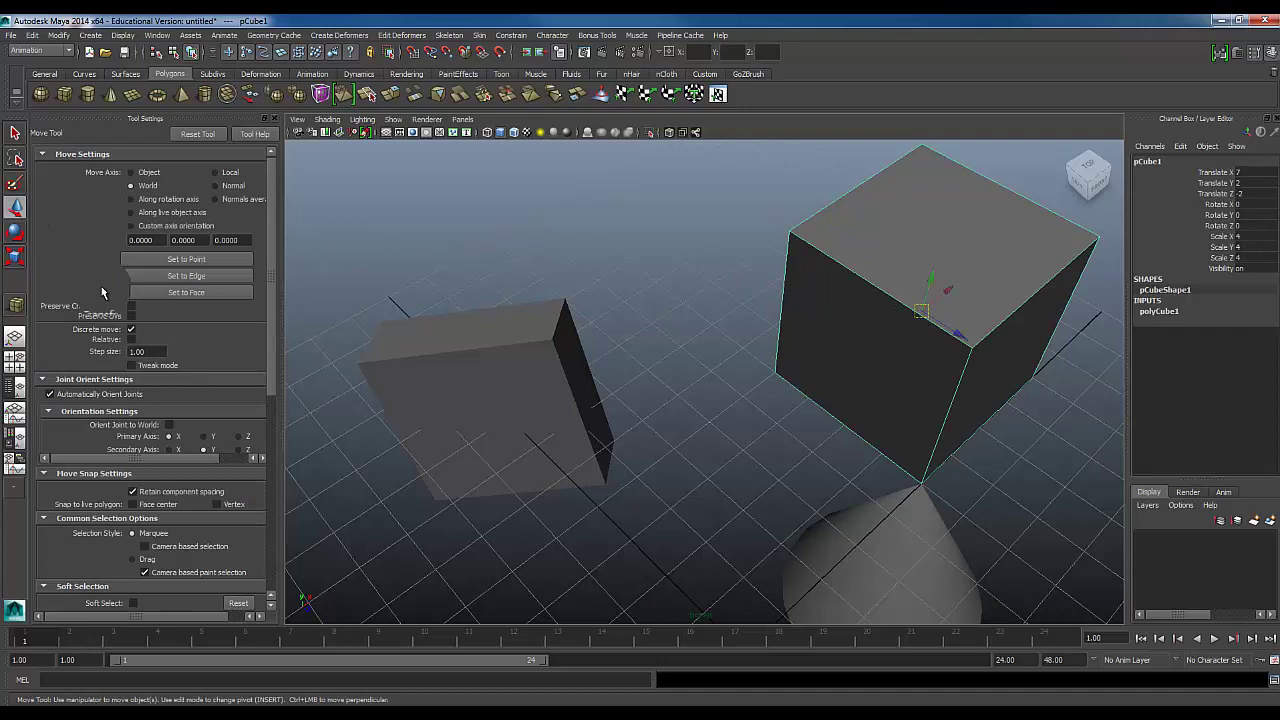
{"action": "left_click", "coordinate": [131, 329]}
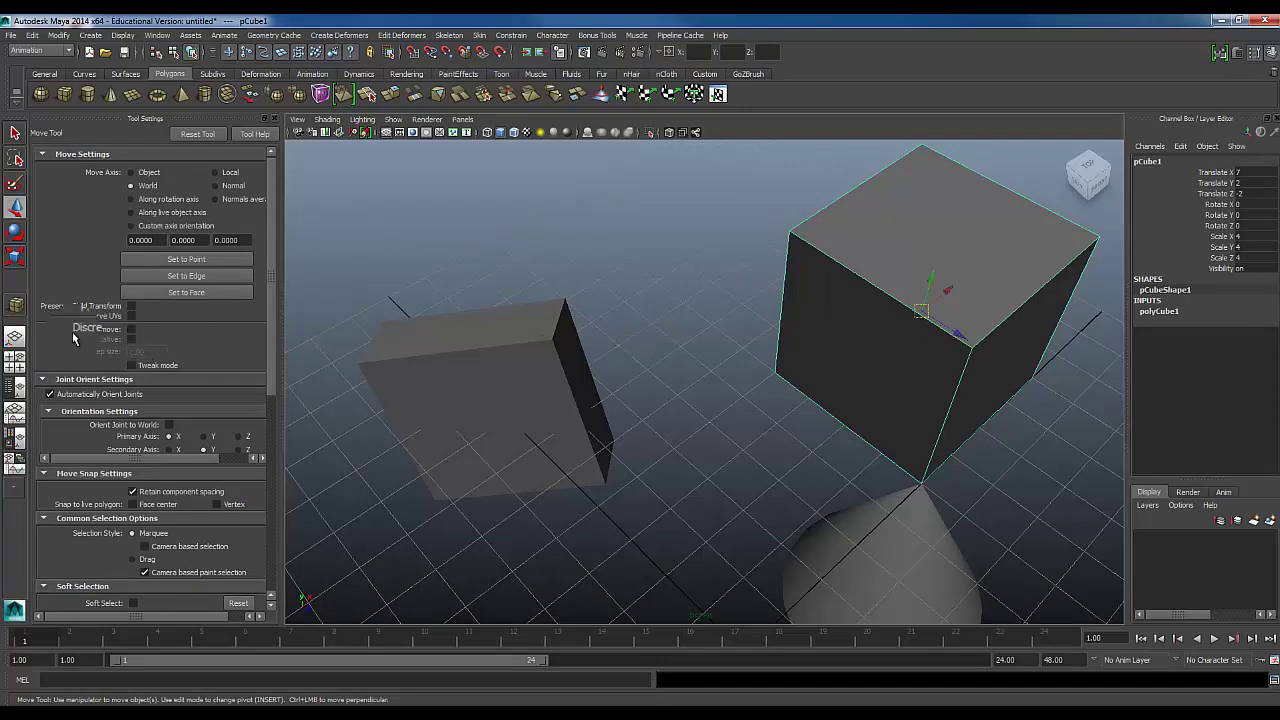
{"action": "left_click", "coordinate": [131, 329]}
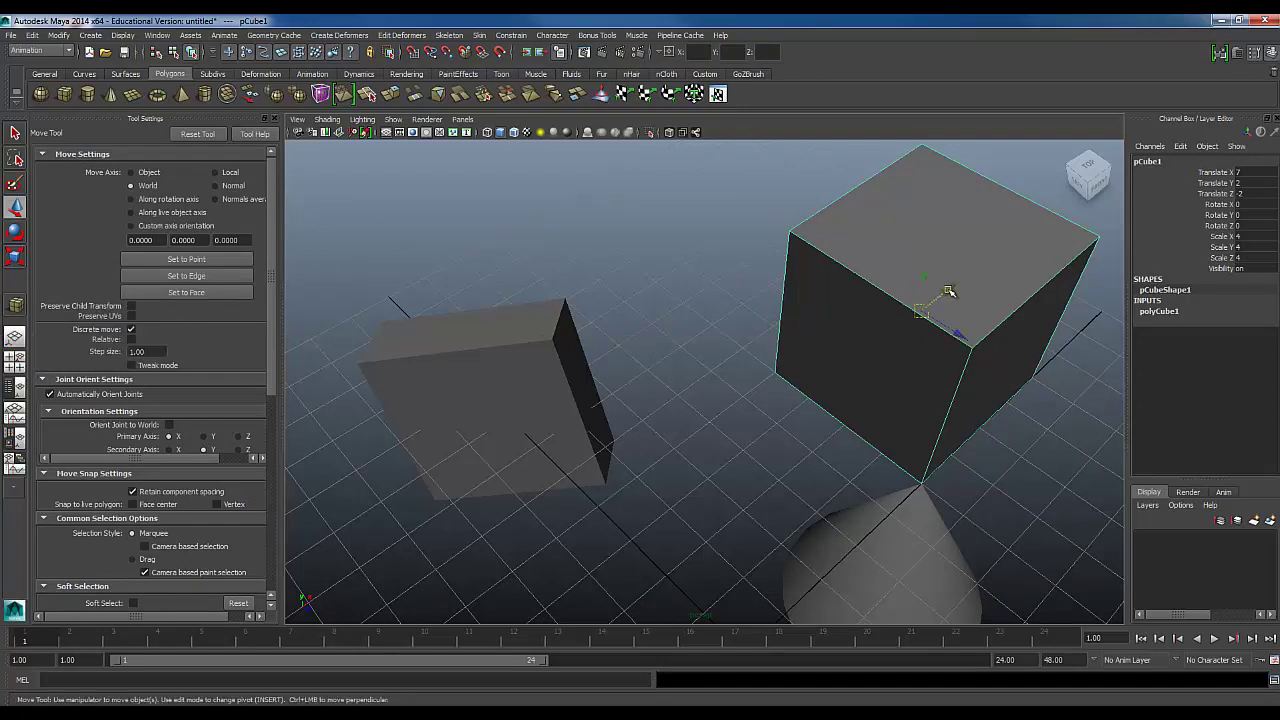
{"action": "left_click_drag", "start_coordinate": [948, 291], "coordinate": [898, 353]}
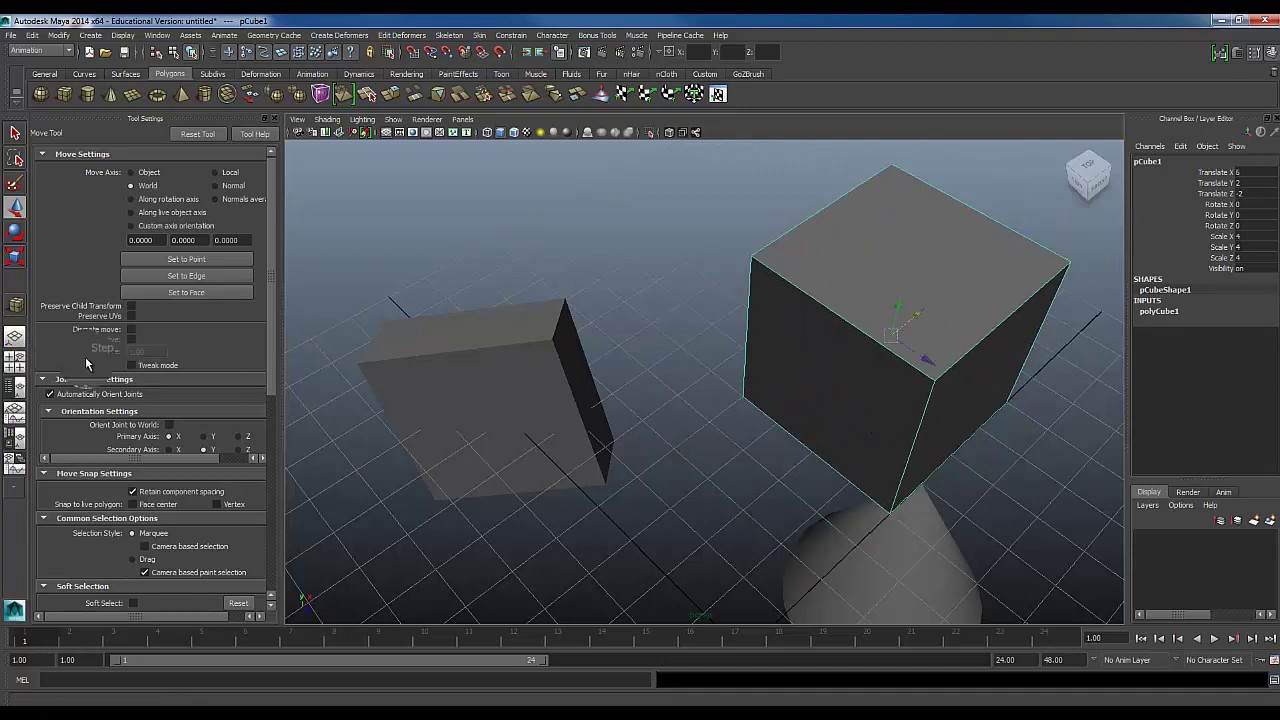
Set the discrete move step size to 0.5
{"action": "left_click", "coordinate": [131, 329]}
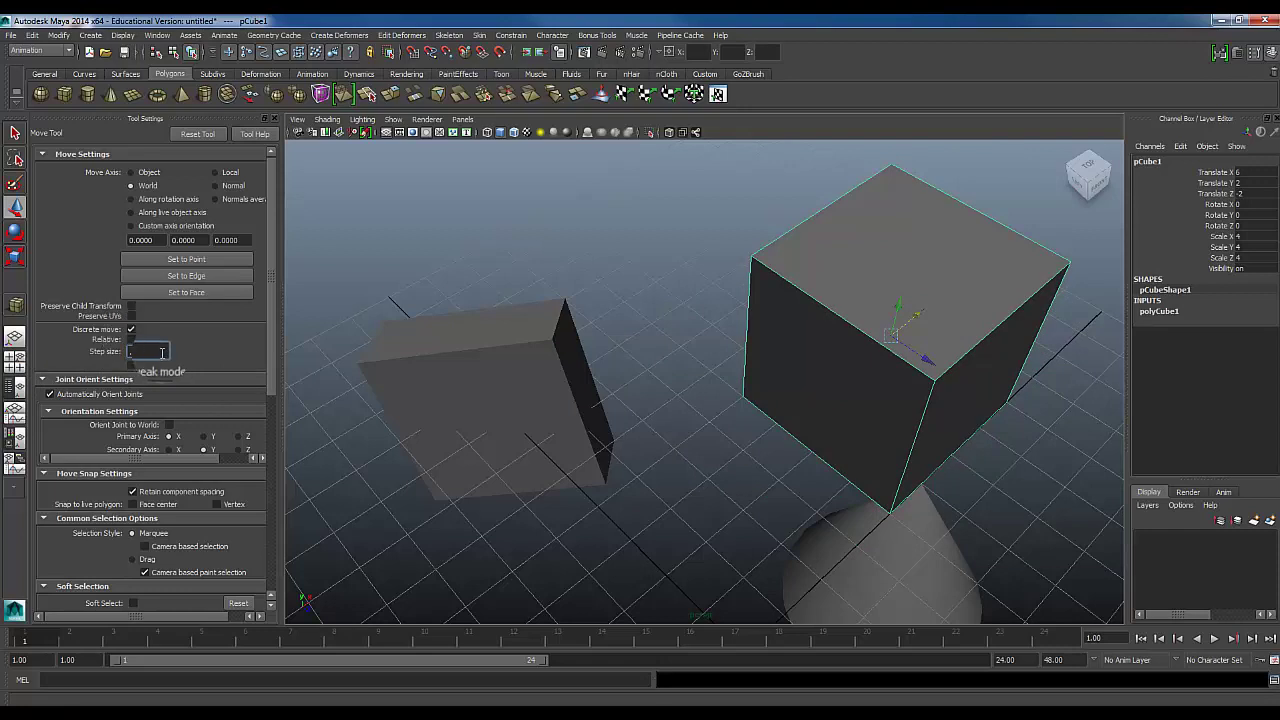
{"action": "left_click", "coordinate": [161, 352]}
{"action": "type", "text": "0.5"}
{"action": "key", "text": "Return"}
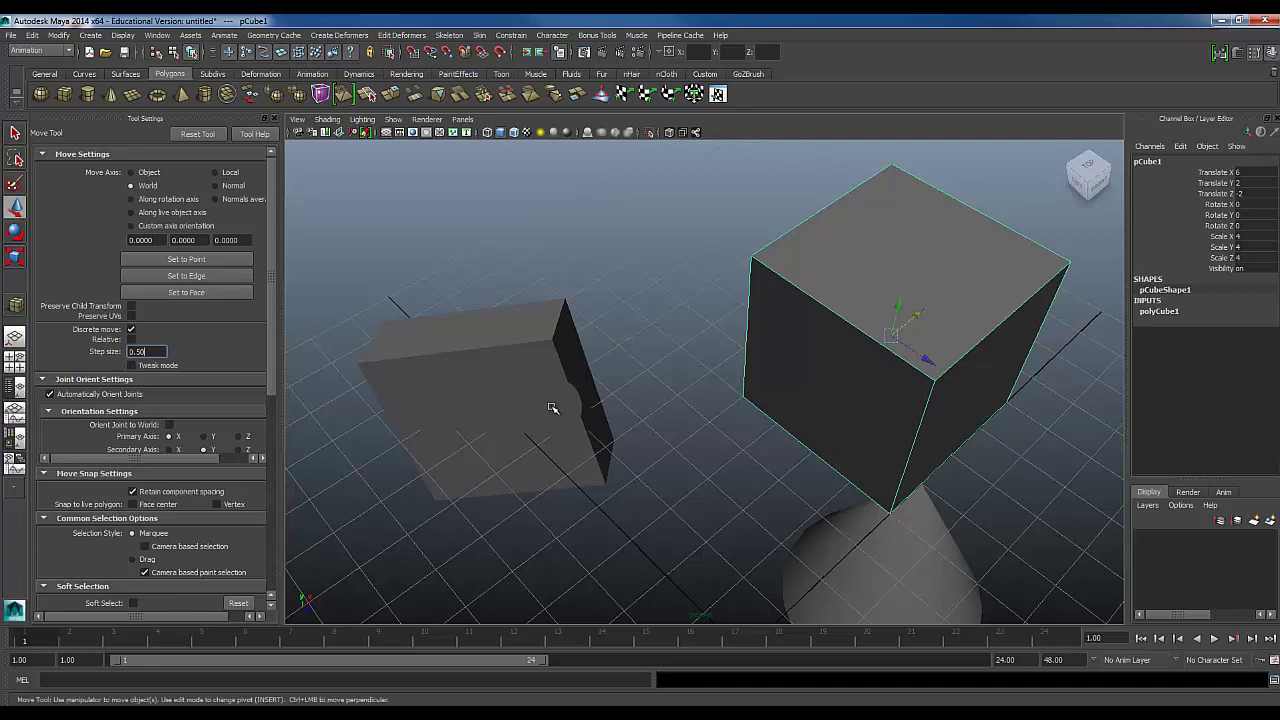
Move the cube in J-key steps along Z and to X 5.5, leaving Discrete move off
{"action": "left_click", "coordinate": [131, 329]}
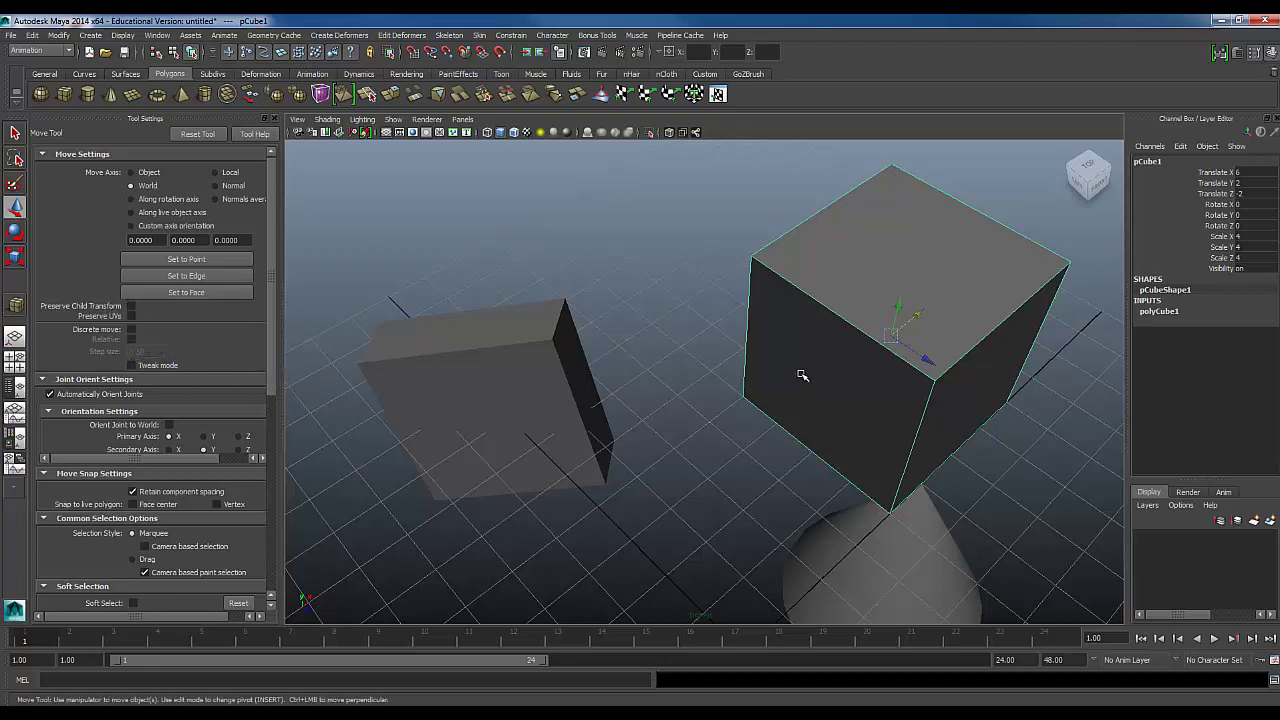
{"action": "key", "text": "j"}
{"action": "left_click_drag", "start_coordinate": [925, 363], "coordinate": [892, 334]}
{"action": "key", "text": "j"}
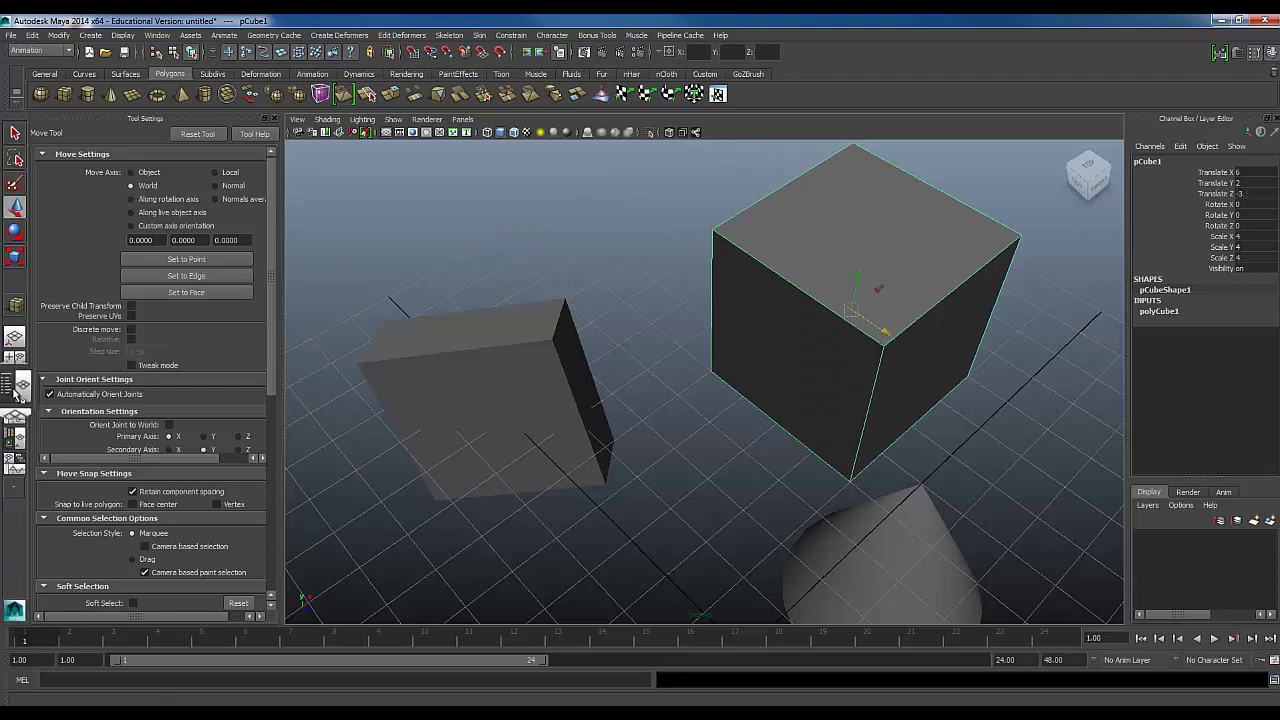
{"action": "mouse_move", "coordinate": [875, 290]}
{"action": "left_mouse_down"}
{"action": "mouse_move", "coordinate": [686, 434]}
{"action": "mouse_move", "coordinate": [849, 314]}
{"action": "mouse_move", "coordinate": [900, 293]}
{"action": "left_mouse_up"}
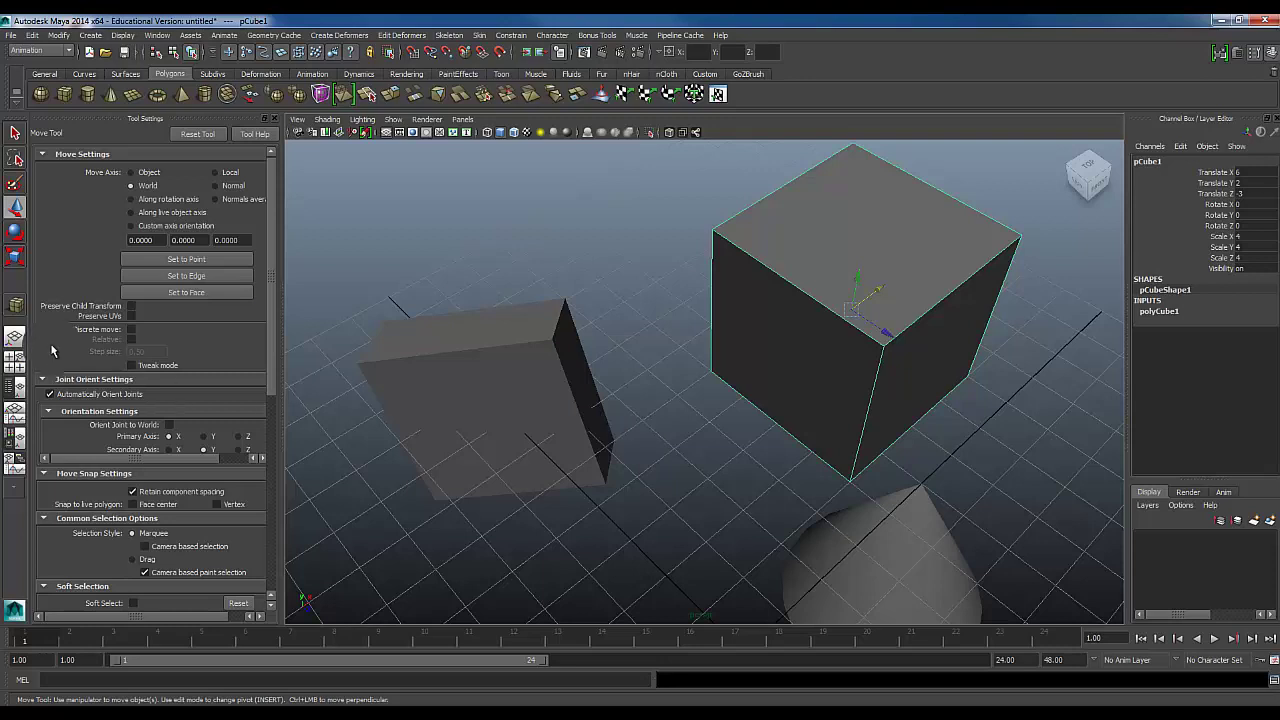
{"action": "left_click", "coordinate": [143, 343]}
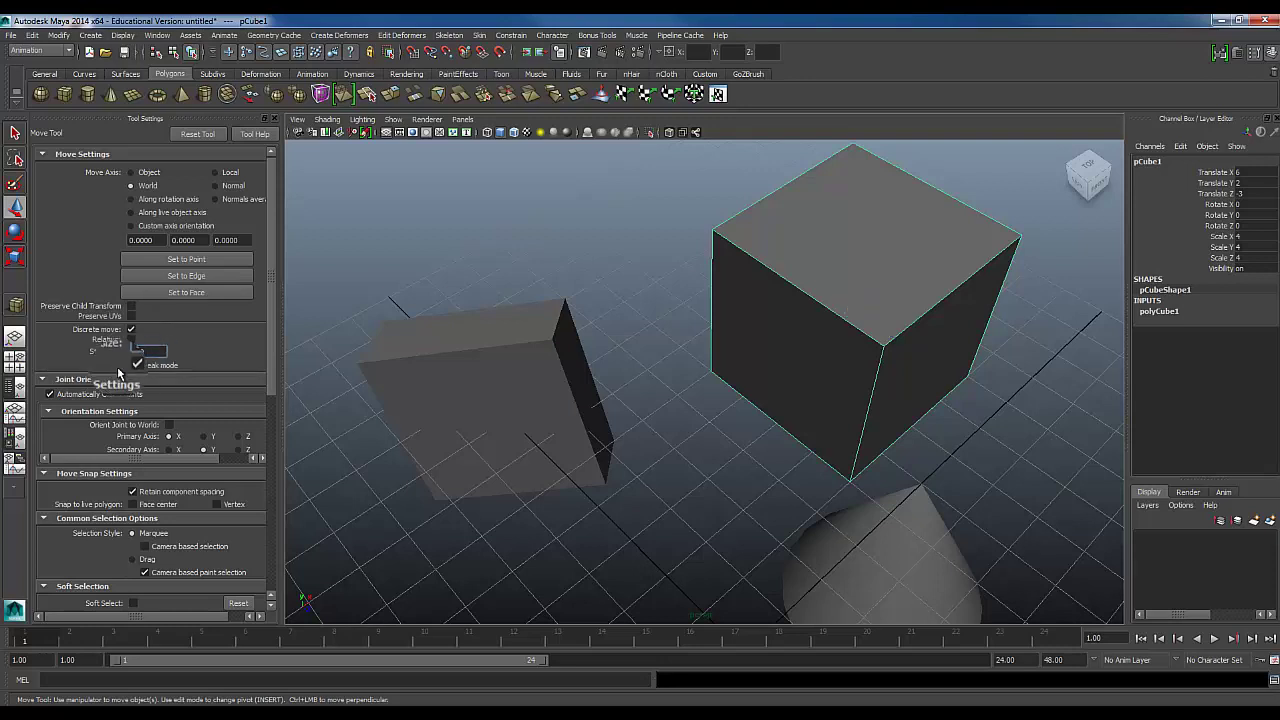
{"action": "left_click", "coordinate": [131, 329]}
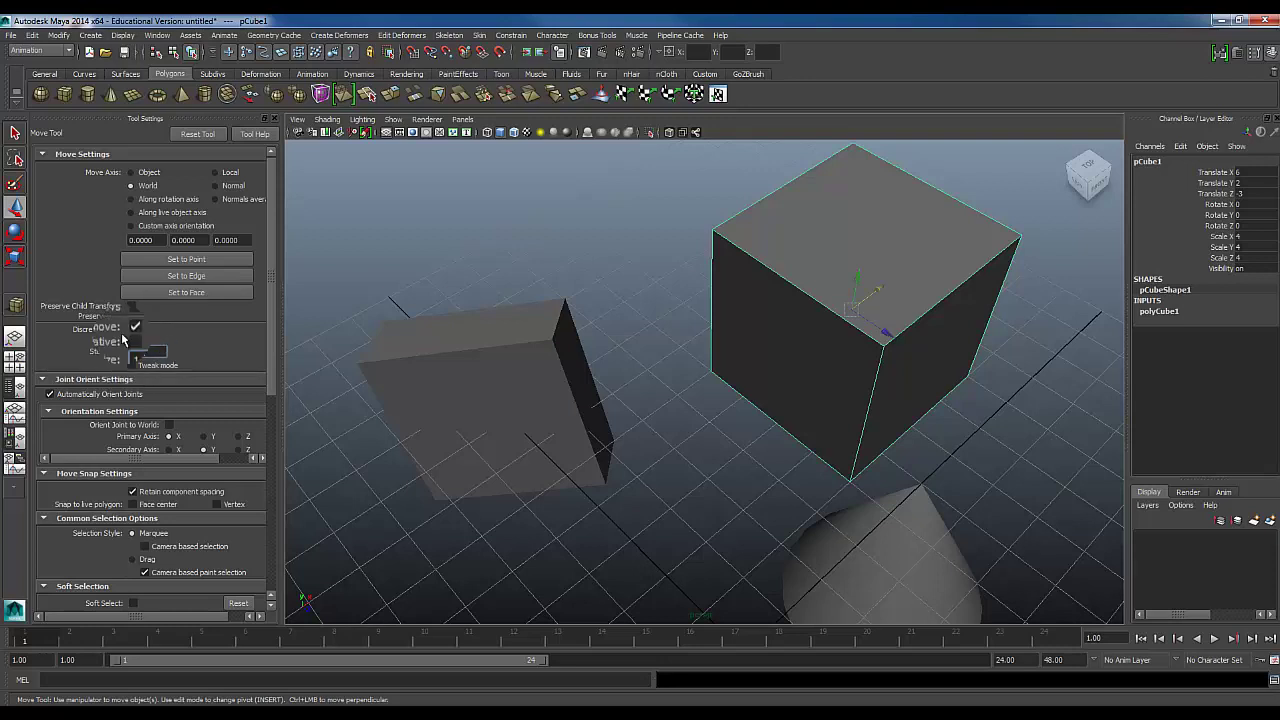
Select the tilted box pCube2 and switch to the Rotate tool
{"action": "left_click", "coordinate": [700, 480]}
{"action": "left_click", "coordinate": [580, 409]}
{"action": "left_click_drag", "start_coordinate": [580, 409], "coordinate": [560, 483], "text": "alt"}
{"action": "scroll", "coordinate": [655, 435], "scroll_direction": "up", "scroll_amount": 3}
{"action": "key", "text": "e"}
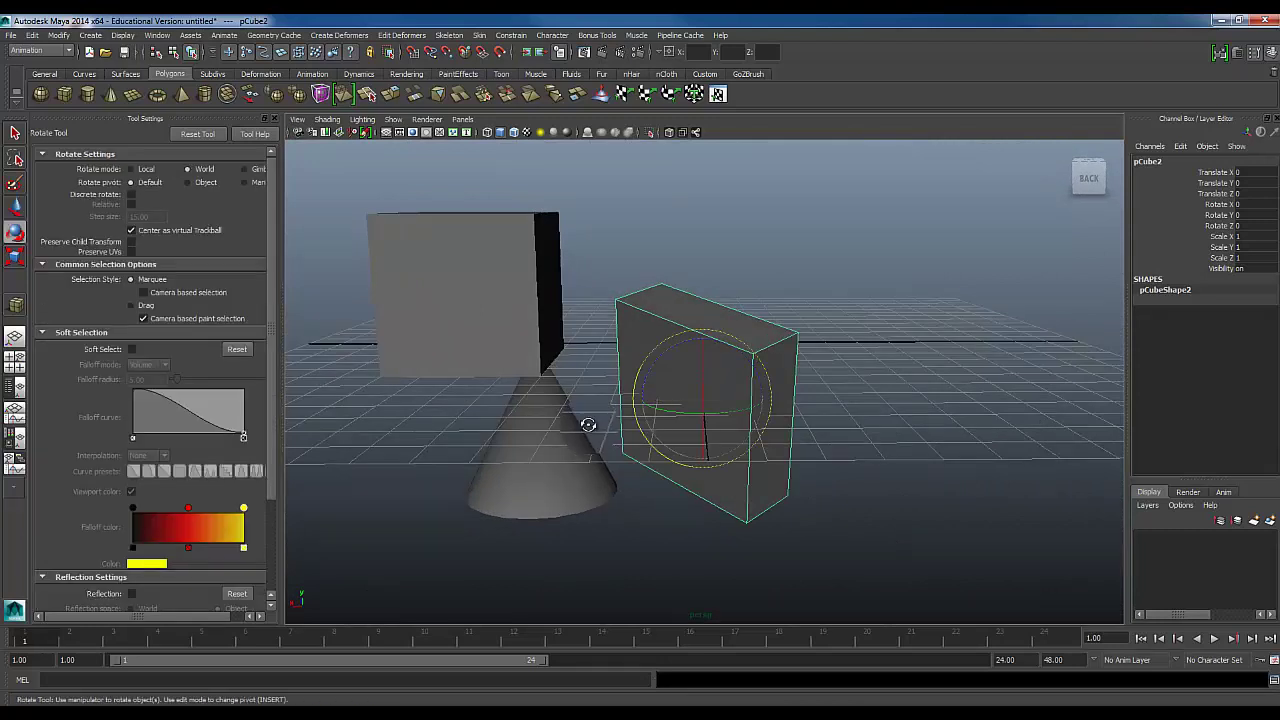
{"action": "left_click_drag", "start_coordinate": [588, 424], "coordinate": [772, 462], "text": "alt"}
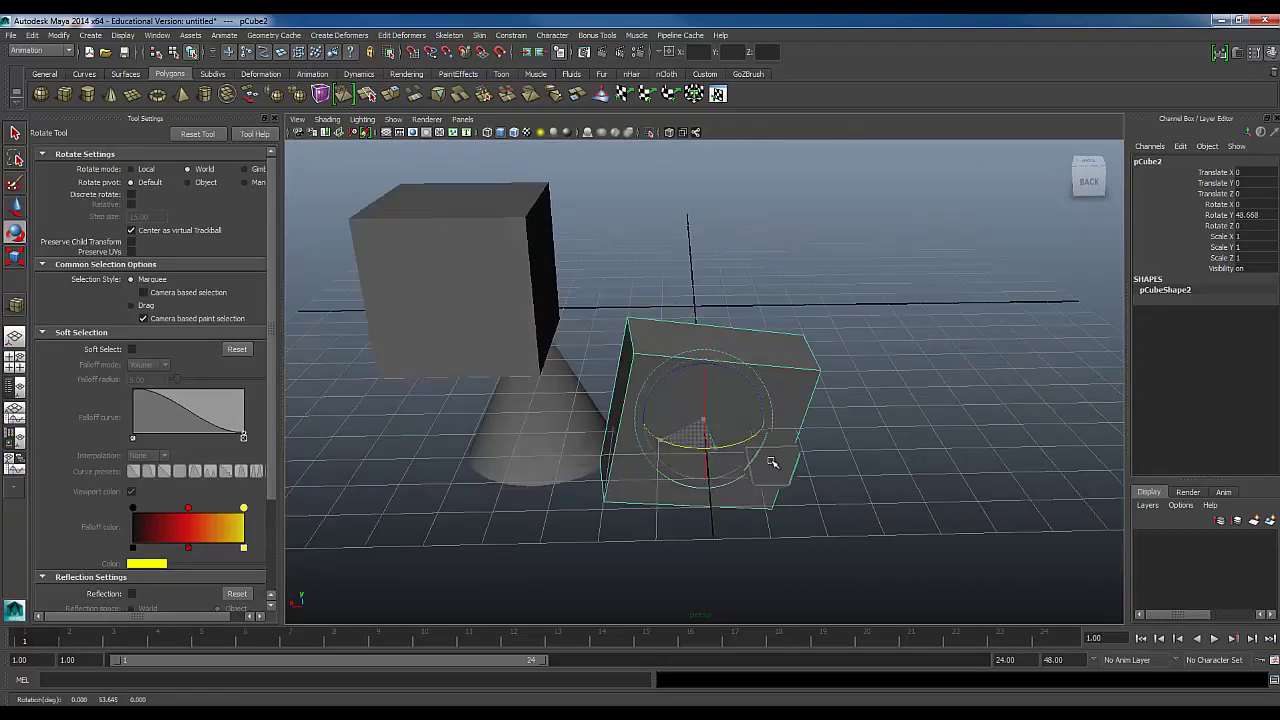
{"action": "key", "text": "ctrl+z"}
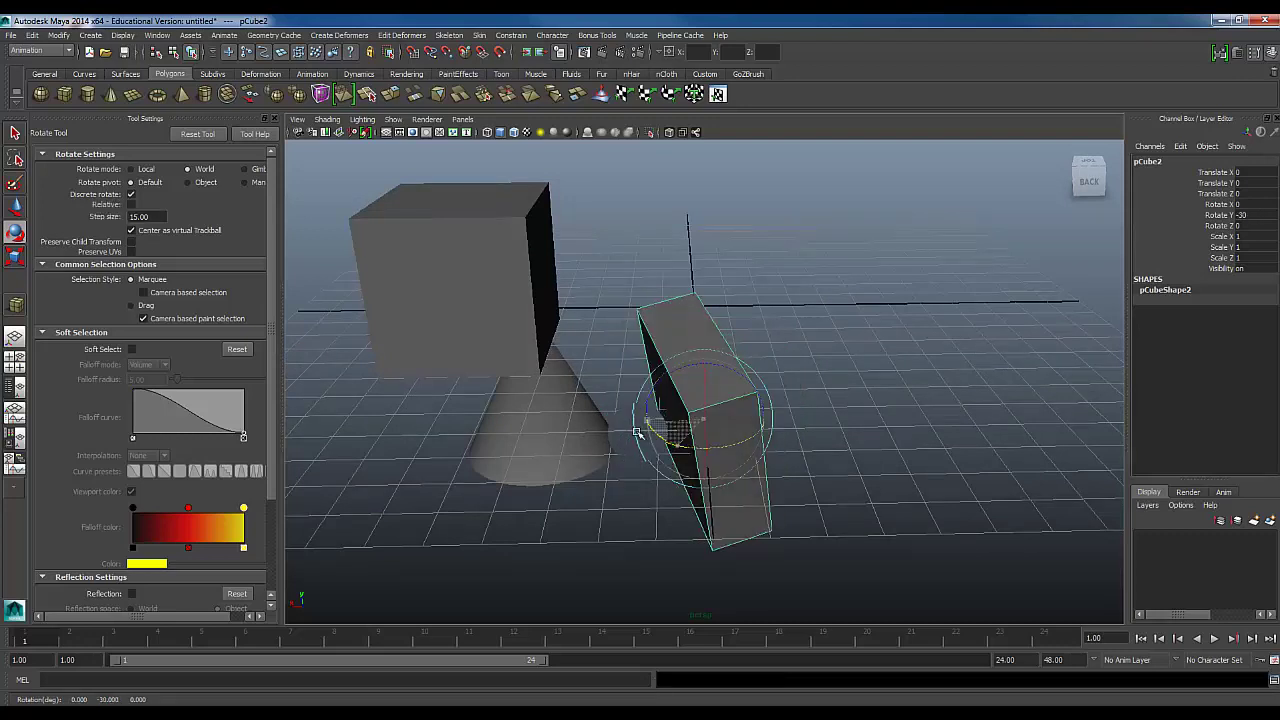
Turn the box about -45° around Y in 15° steps, straighten its Z tilt, show four views
{"action": "left_click", "coordinate": [131, 194]}
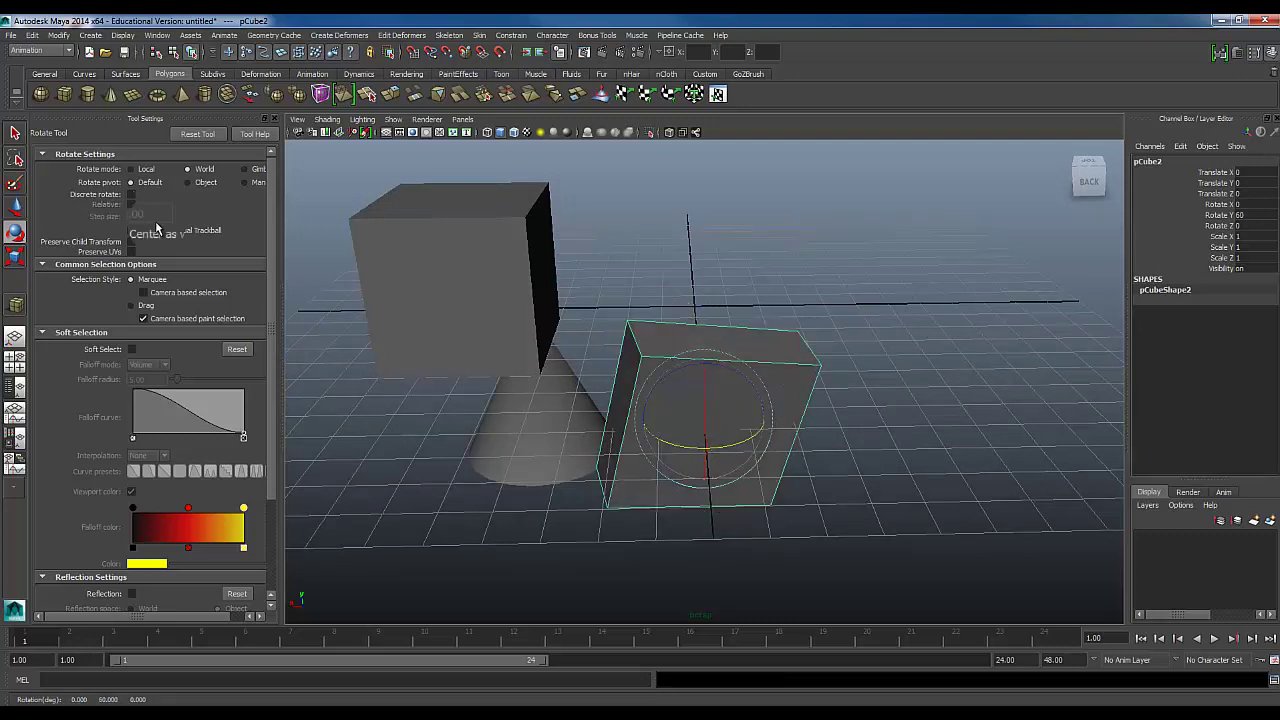
{"action": "left_click", "coordinate": [131, 194]}
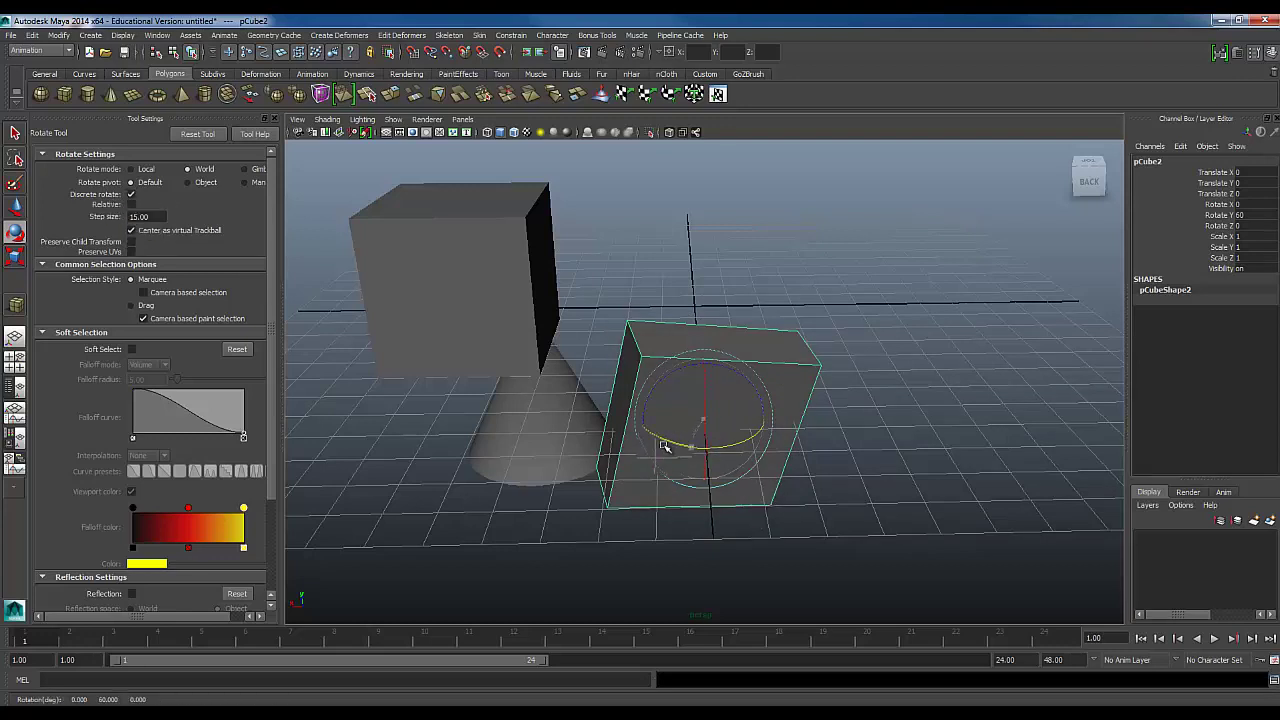
{"action": "mouse_move", "coordinate": [663, 446]}
{"action": "left_mouse_down"}
{"action": "mouse_move", "coordinate": [586, 431]}
{"action": "mouse_move", "coordinate": [683, 438]}
{"action": "mouse_move", "coordinate": [592, 428]}
{"action": "left_mouse_up"}
{"action": "key", "text": "j"}
{"action": "left_click_drag", "start_coordinate": [667, 378], "coordinate": [678, 374]}
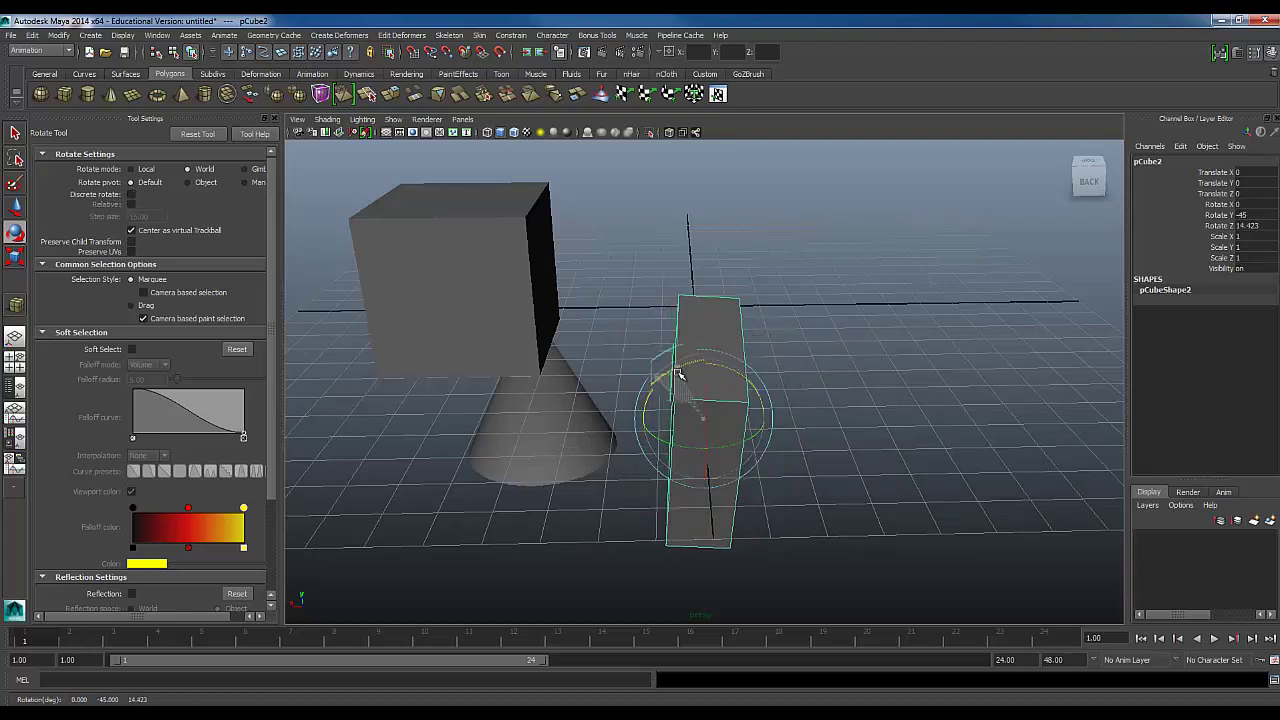
{"action": "left_click_drag", "start_coordinate": [606, 470], "coordinate": [594, 397], "text": "alt"}
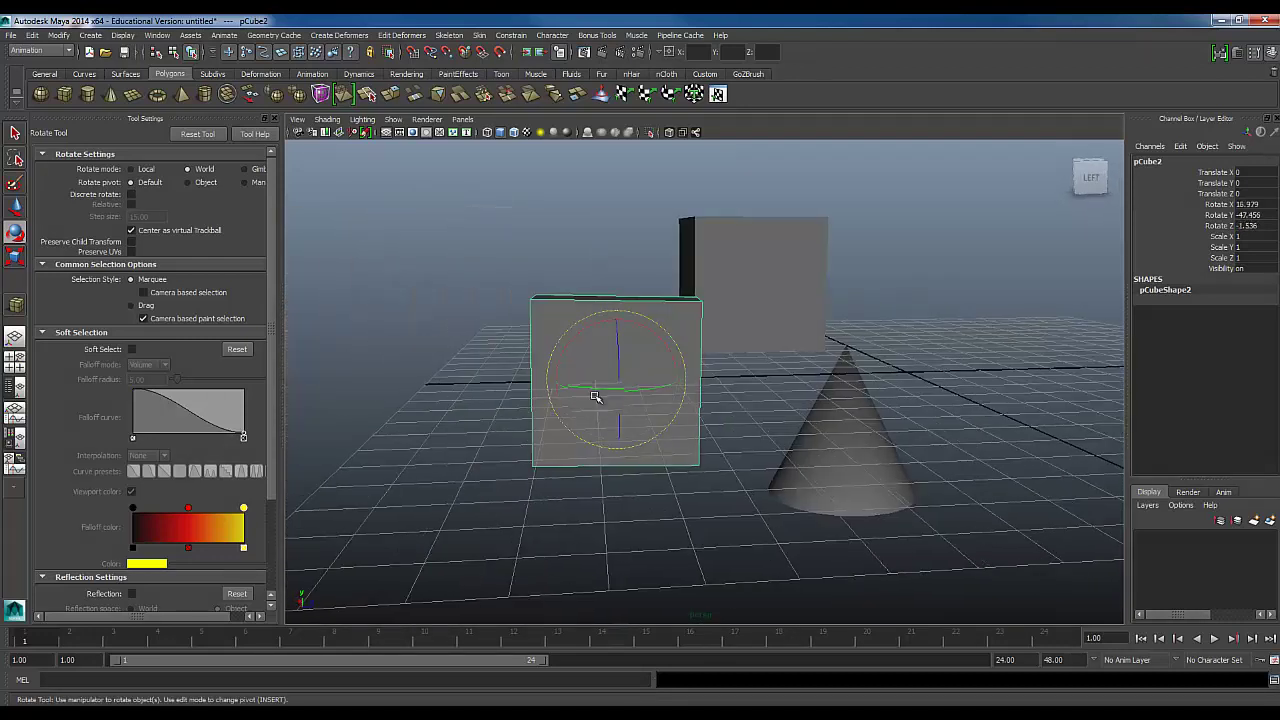
{"action": "key", "text": "space"}
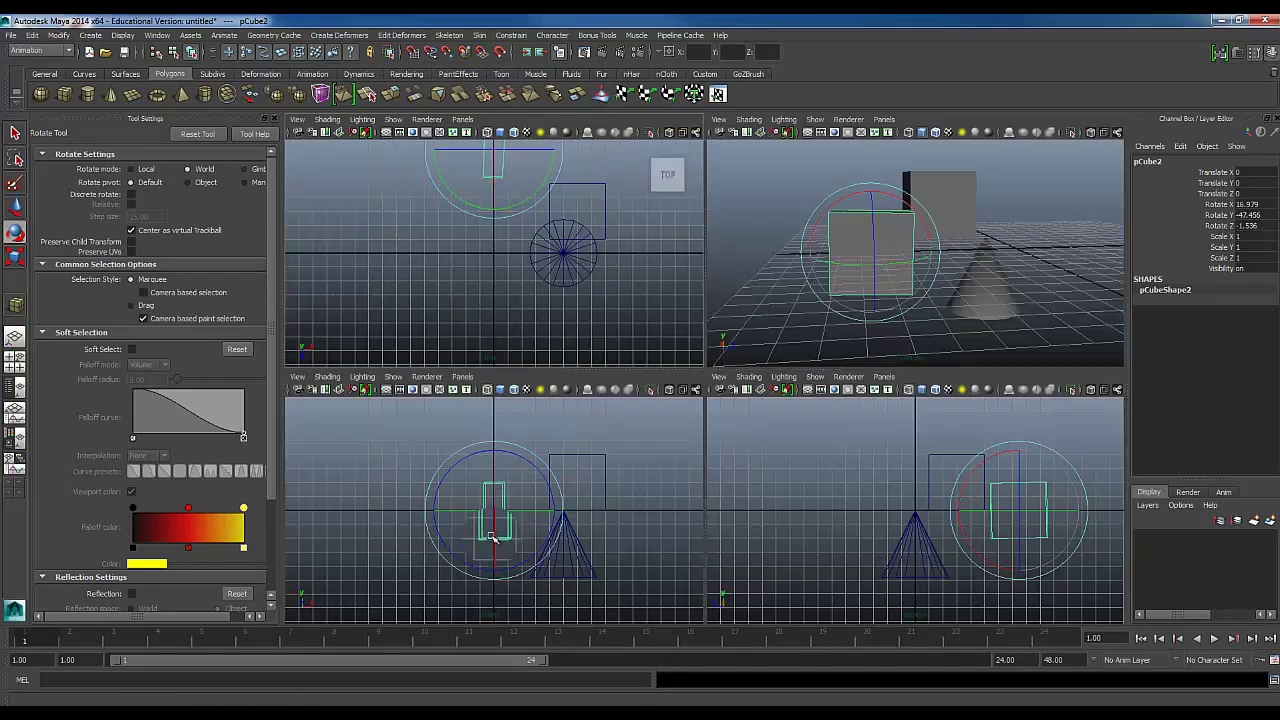
In the maximized Front view, turn the box slightly around its vertical axis
{"action": "key", "text": "space"}
{"action": "right_click_drag", "start_coordinate": [493, 521], "coordinate": [711, 364], "text": "alt"}
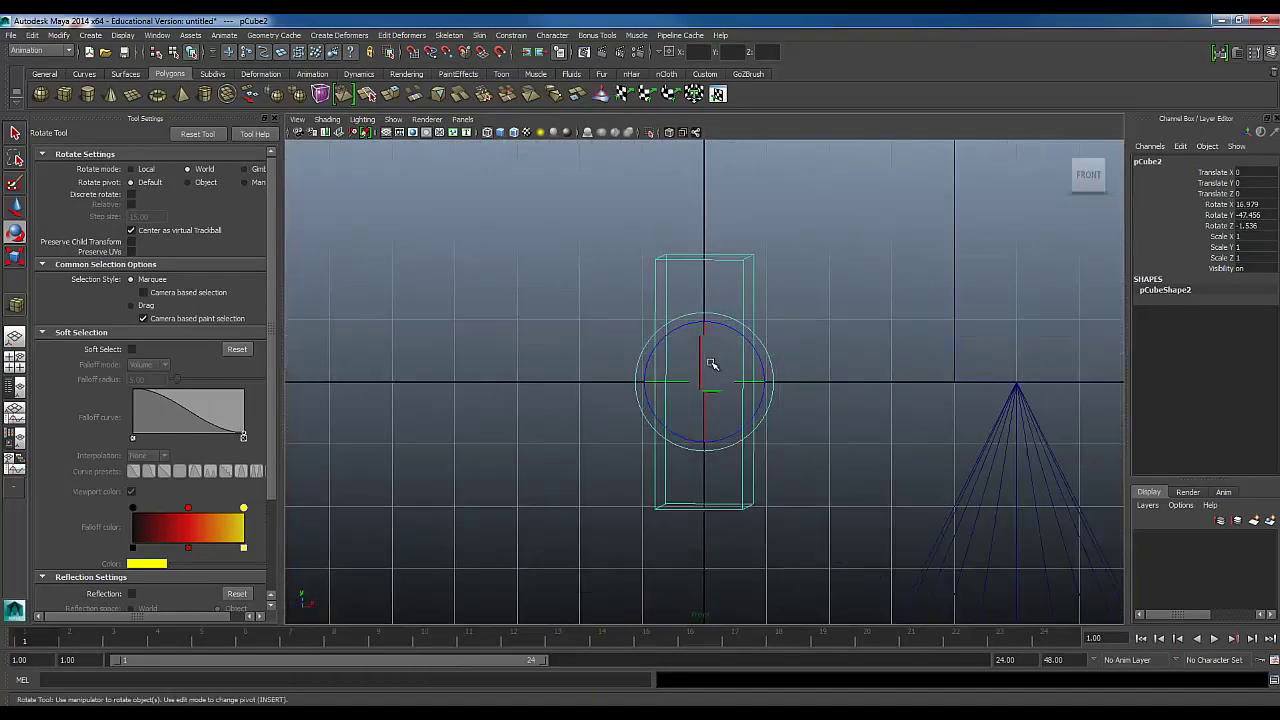
{"action": "left_click_drag", "start_coordinate": [684, 386], "coordinate": [704, 353]}
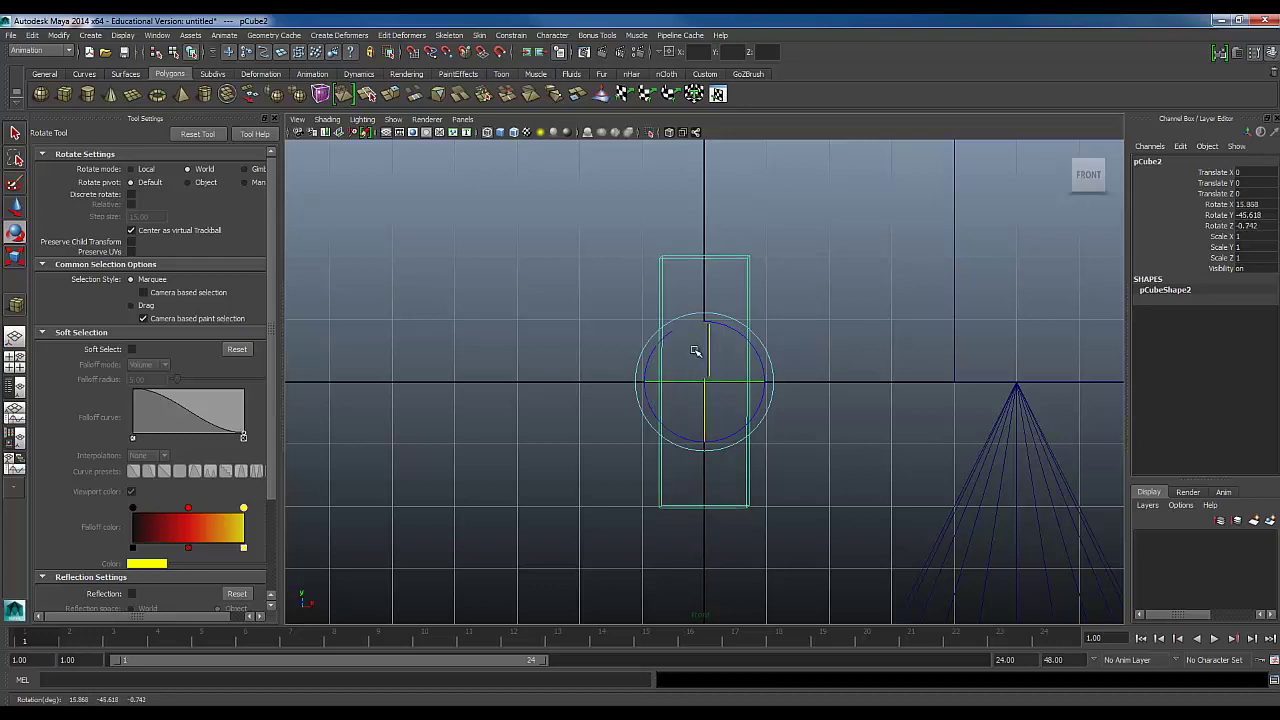
{"action": "key", "text": "space"}
Level the box's tilt in the Top view, then check it in Right and Perspective views
{"action": "key", "text": "f"}
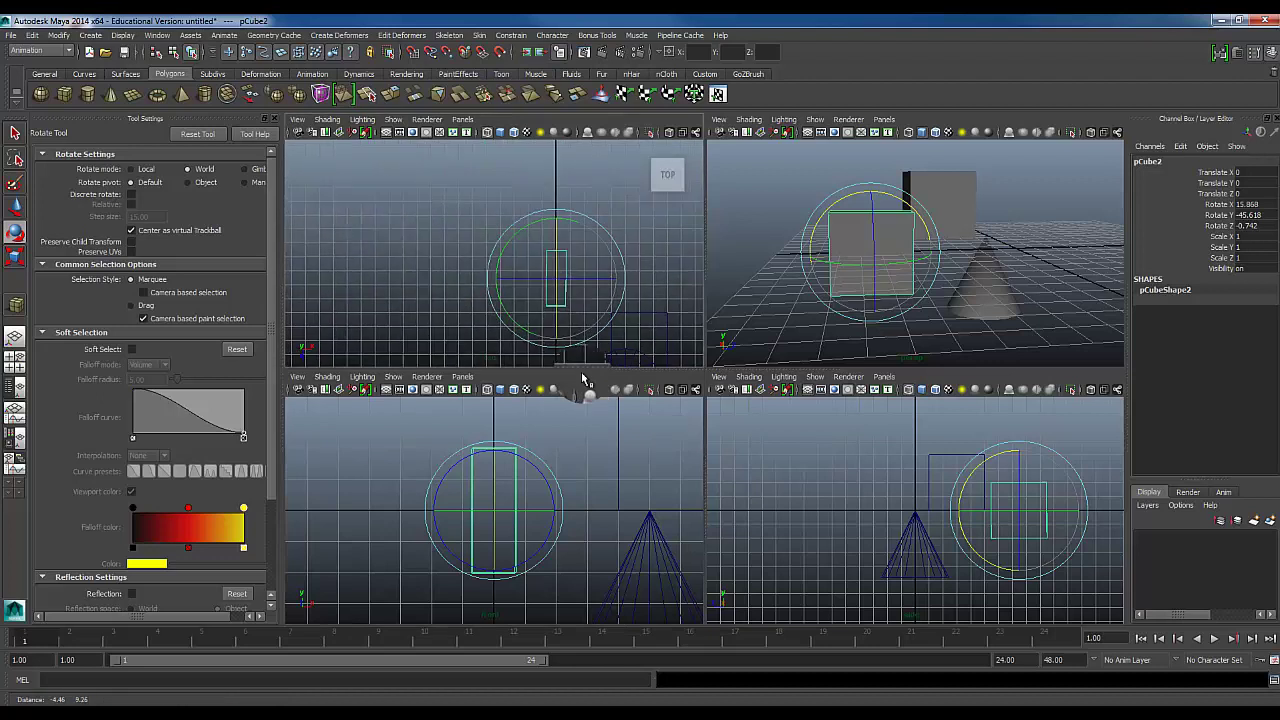
{"action": "scroll", "coordinate": [543, 314], "scroll_direction": "up", "scroll_amount": 5}
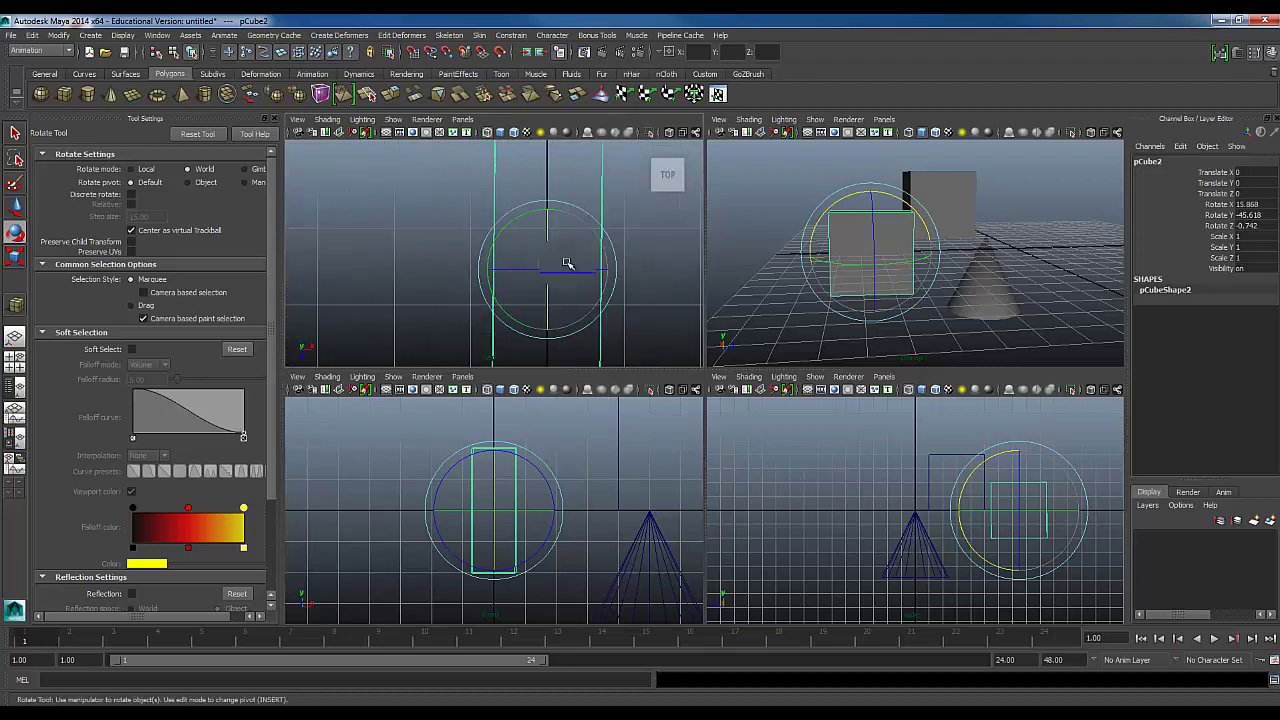
{"action": "middle_click_drag", "start_coordinate": [549, 240], "coordinate": [542, 275], "text": "alt"}
{"action": "left_click_drag", "start_coordinate": [542, 275], "coordinate": [540, 273]}
{"action": "middle_click_drag", "start_coordinate": [838, 425], "coordinate": [829, 491], "text": "alt"}
{"action": "middle_click_drag", "start_coordinate": [855, 538], "coordinate": [935, 573], "text": "alt"}
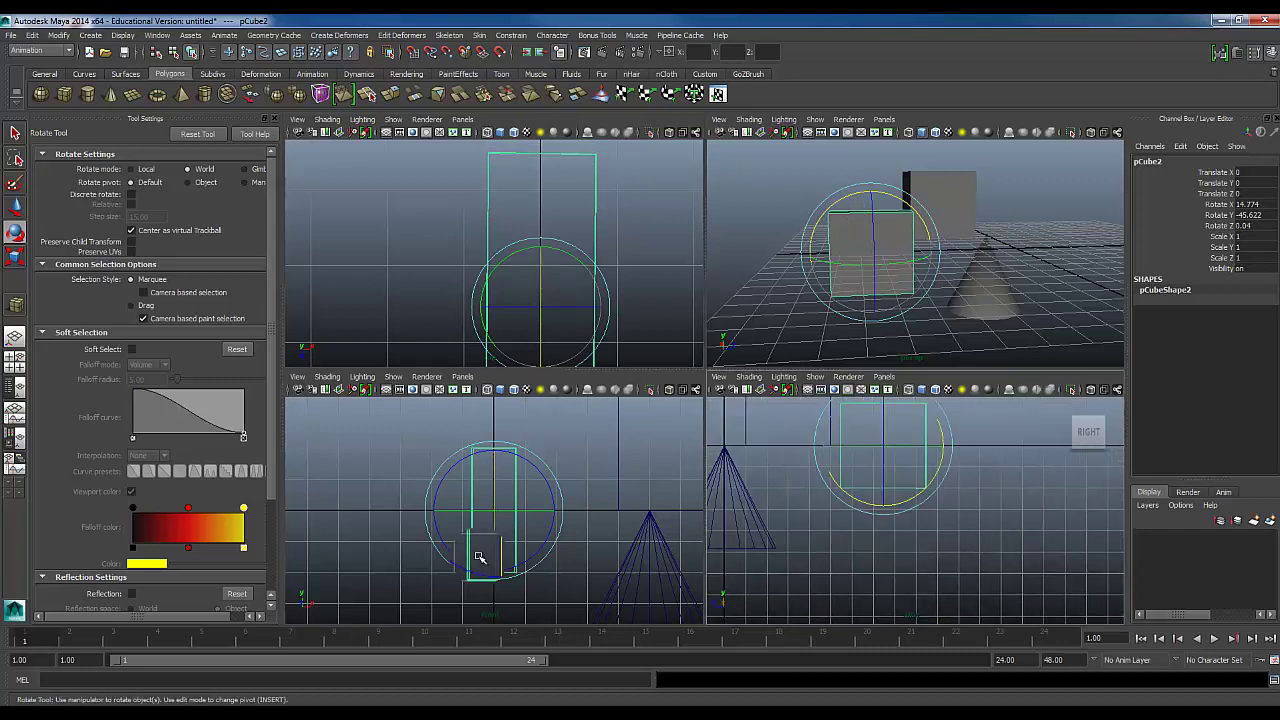
{"action": "scroll", "coordinate": [480, 562], "scroll_direction": "up", "scroll_amount": 4}
{"action": "middle_click_drag", "start_coordinate": [480, 563], "coordinate": [471, 443], "text": "alt"}
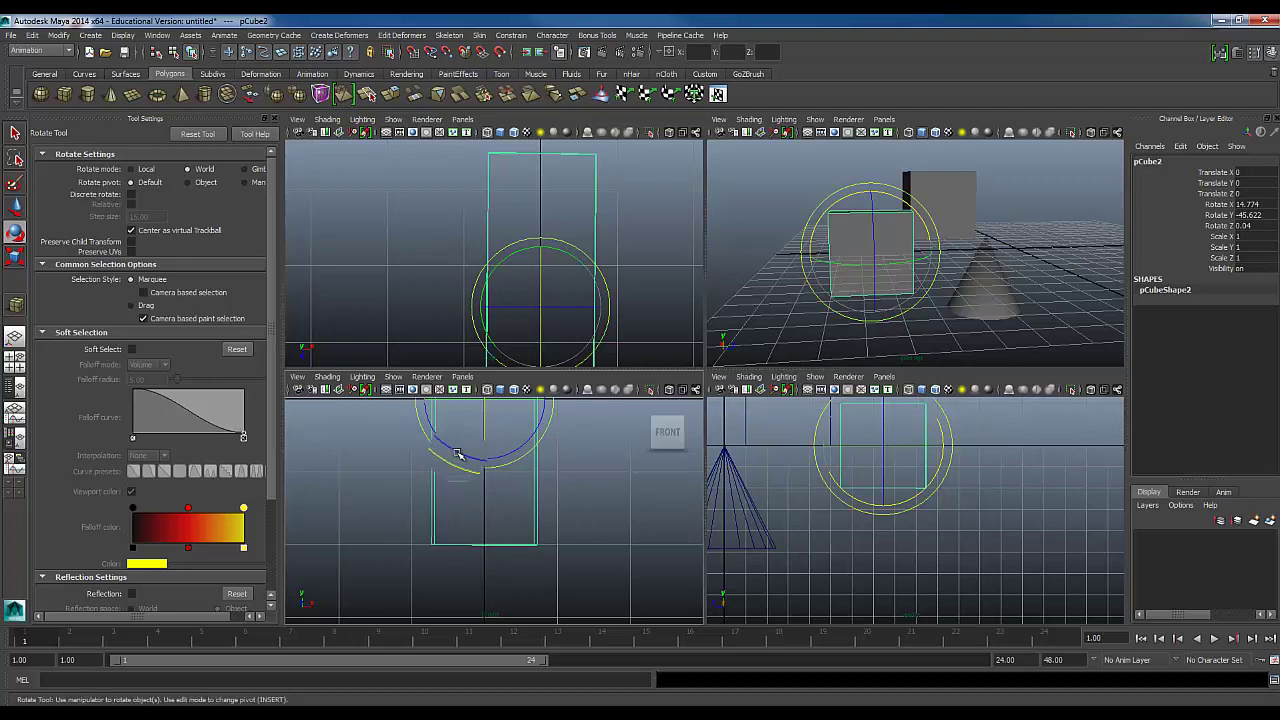
{"action": "middle_click_drag", "start_coordinate": [880, 480], "coordinate": [863, 455], "text": "alt"}
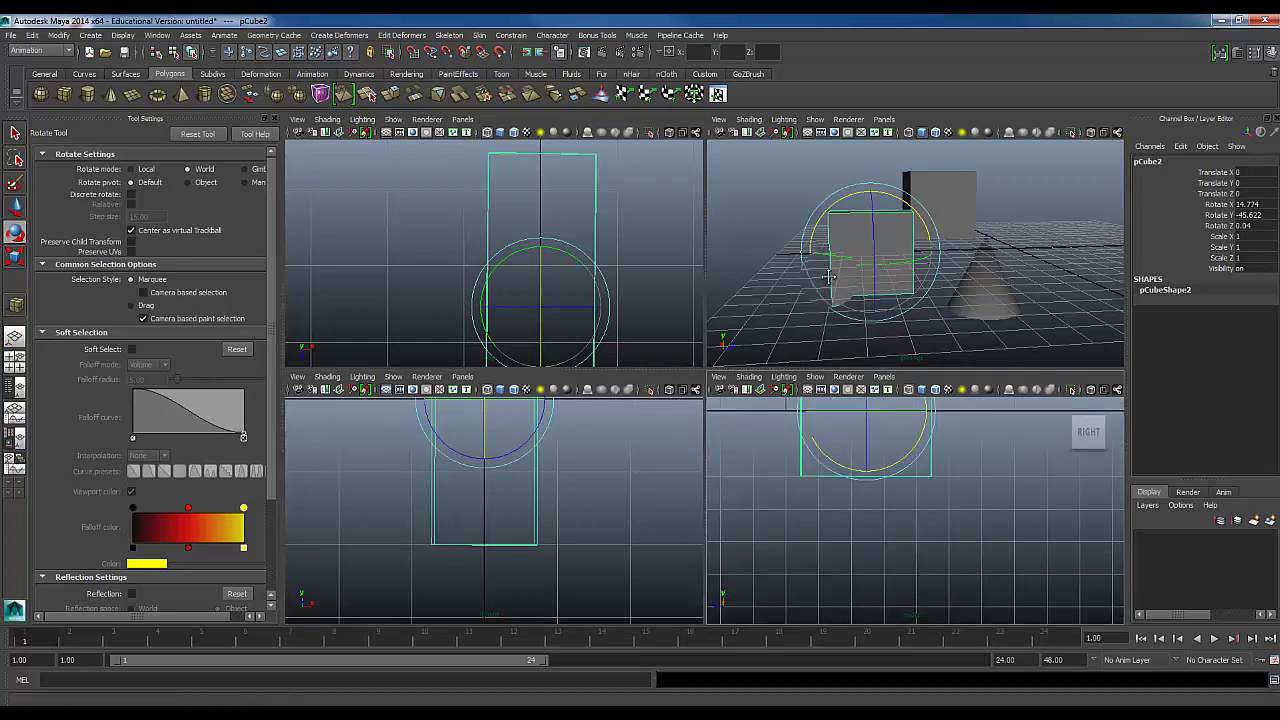
{"action": "left_click_drag", "start_coordinate": [830, 275], "coordinate": [828, 295], "text": "alt"}
{"action": "key", "text": "space"}
{"action": "left_click_drag", "start_coordinate": [628, 397], "coordinate": [800, 240], "text": "alt"}
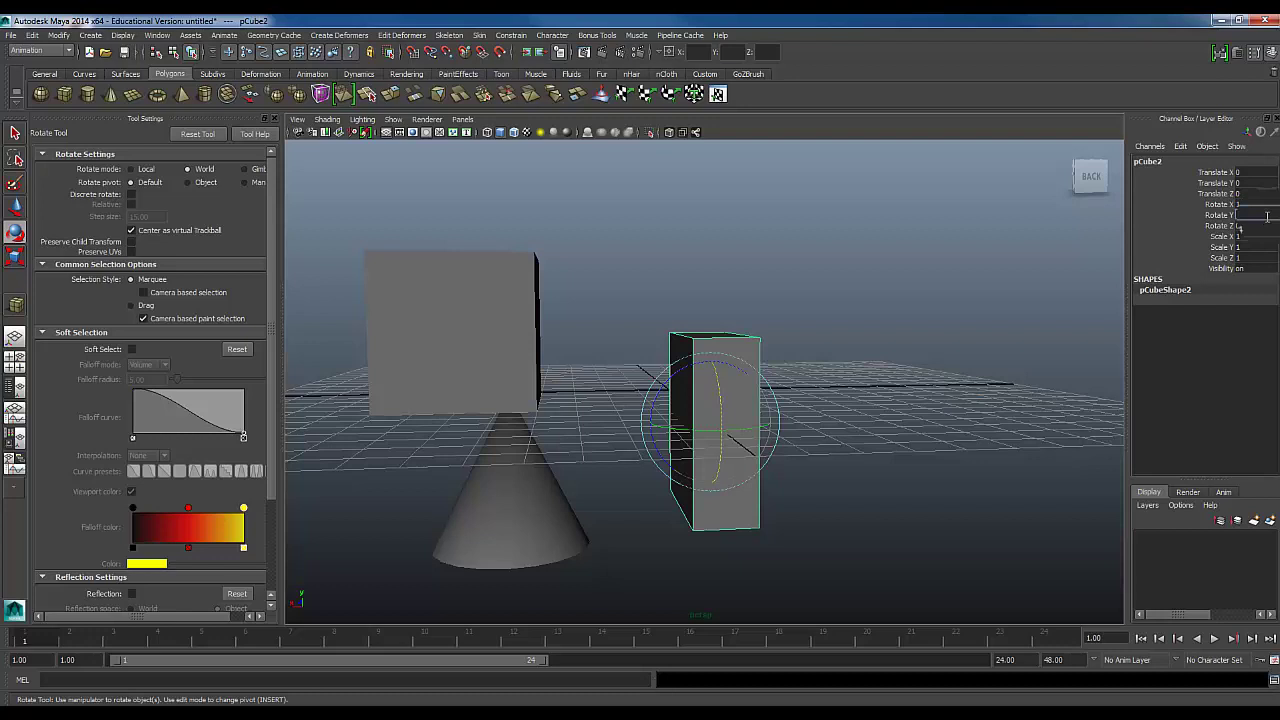
Apply the rounded rotation 15, -45, 0 to pCube2 and inspect its orientation
{"action": "key", "text": "Return"}
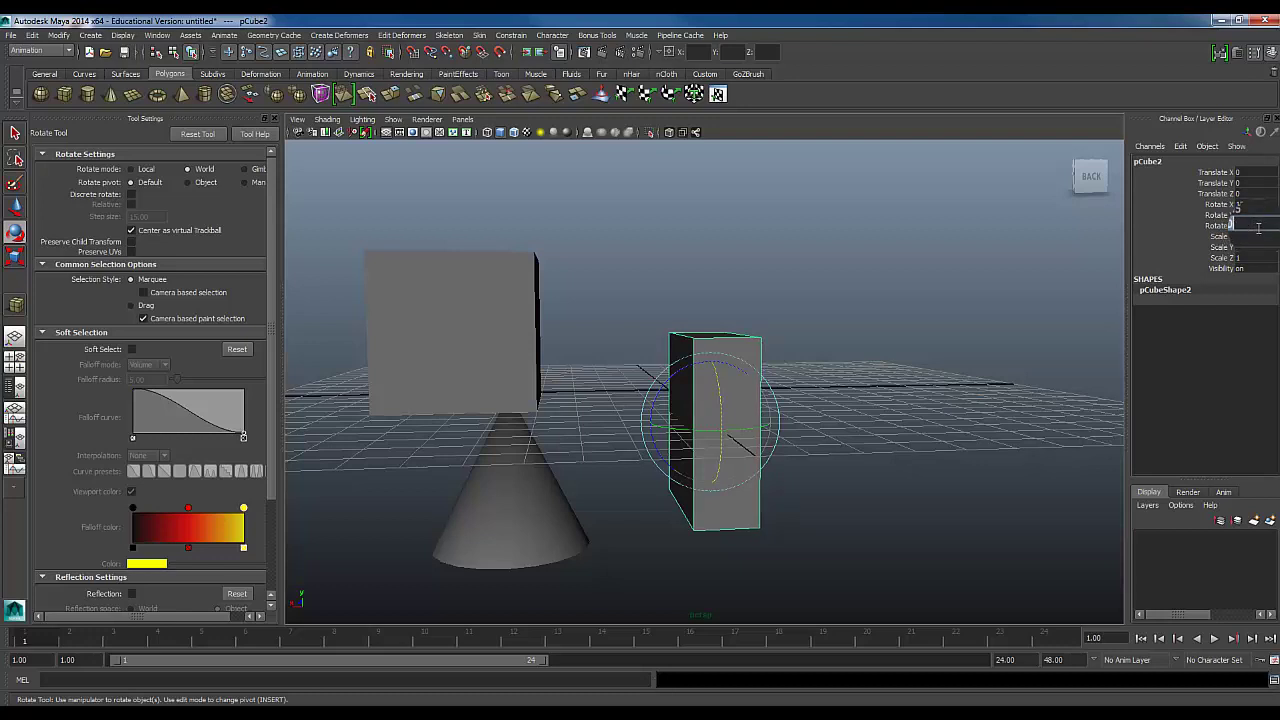
{"action": "left_click", "coordinate": [980, 321]}
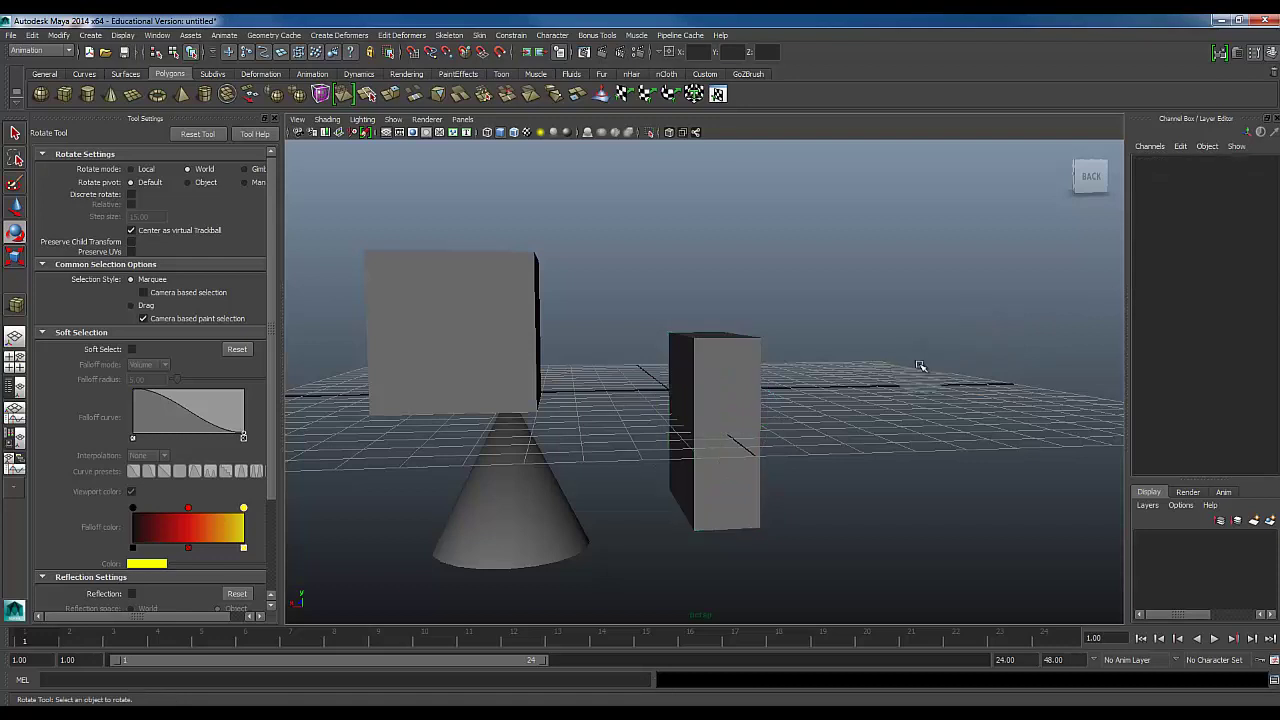
{"action": "left_click_drag", "start_coordinate": [771, 426], "coordinate": [691, 434], "text": "alt"}
{"action": "left_click", "coordinate": [670, 465]}
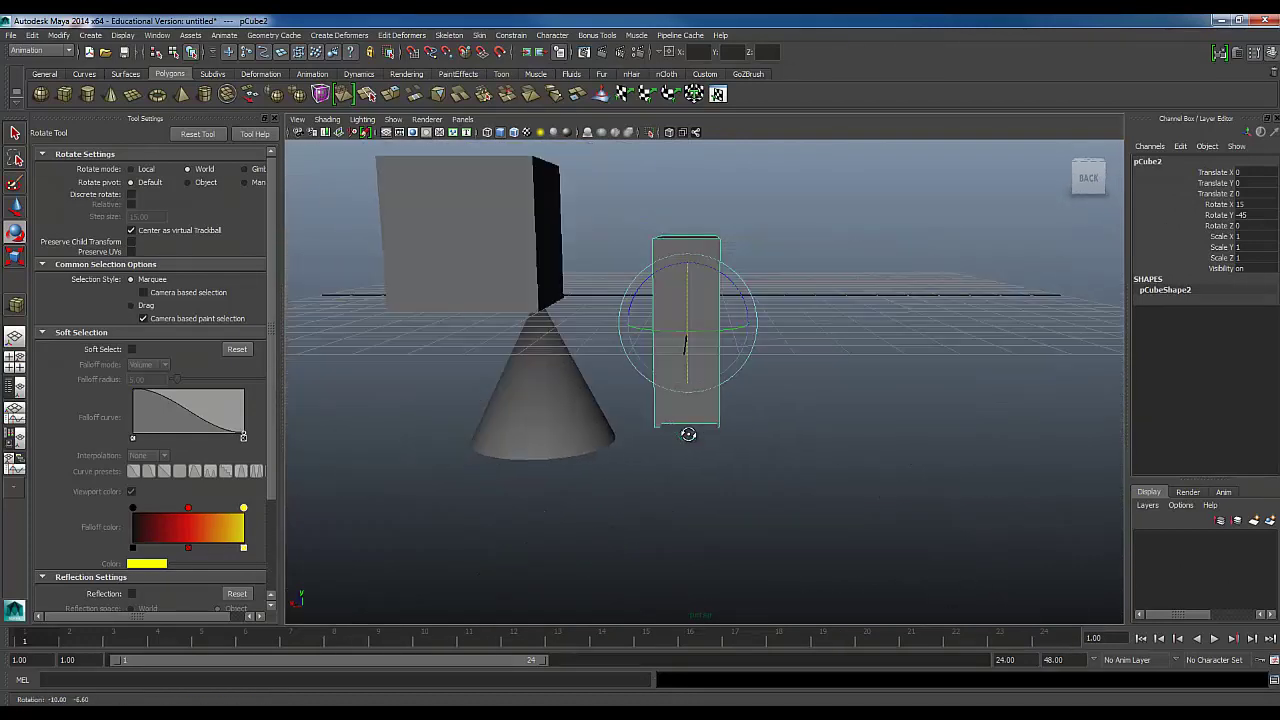
Move the box to Z 4.462 and X 3, raising it 2 units beside the cube
{"action": "key", "text": "w"}
{"action": "left_click_drag", "start_coordinate": [853, 414], "coordinate": [651, 428], "text": "alt"}
{"action": "left_click_drag", "start_coordinate": [720, 346], "coordinate": [762, 497]}
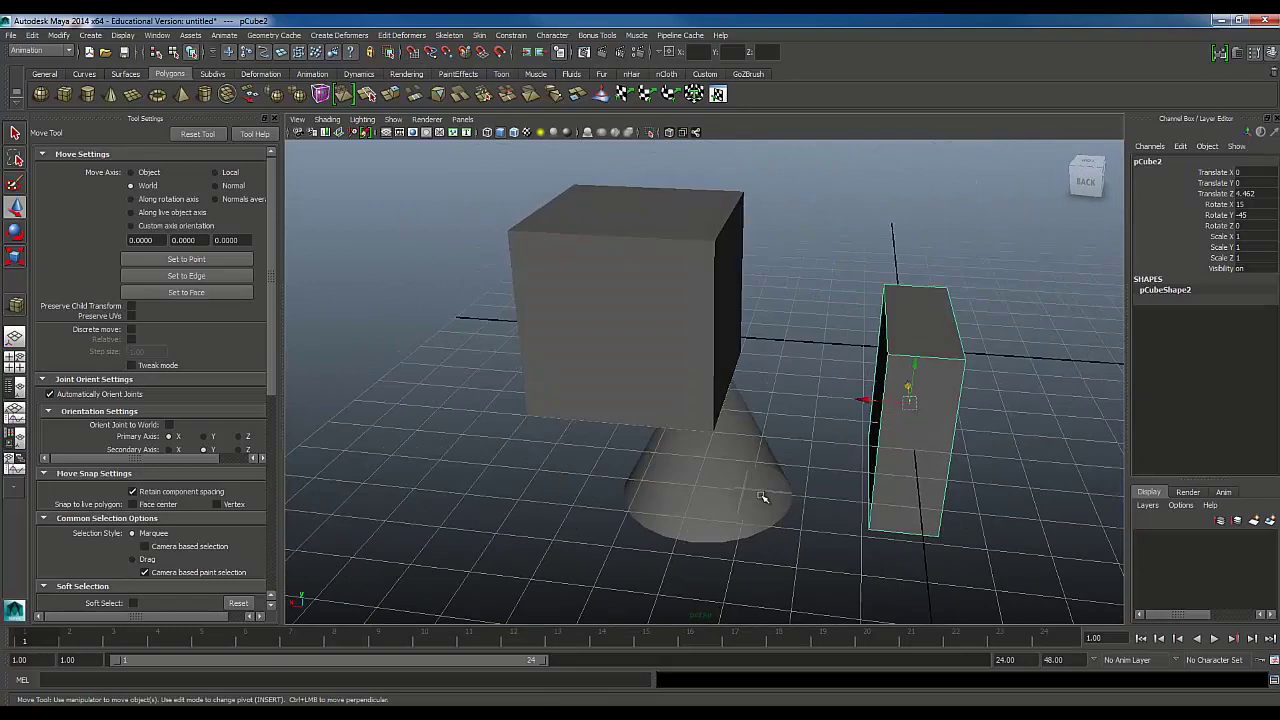
{"action": "left_click_drag", "start_coordinate": [856, 397], "coordinate": [722, 402]}
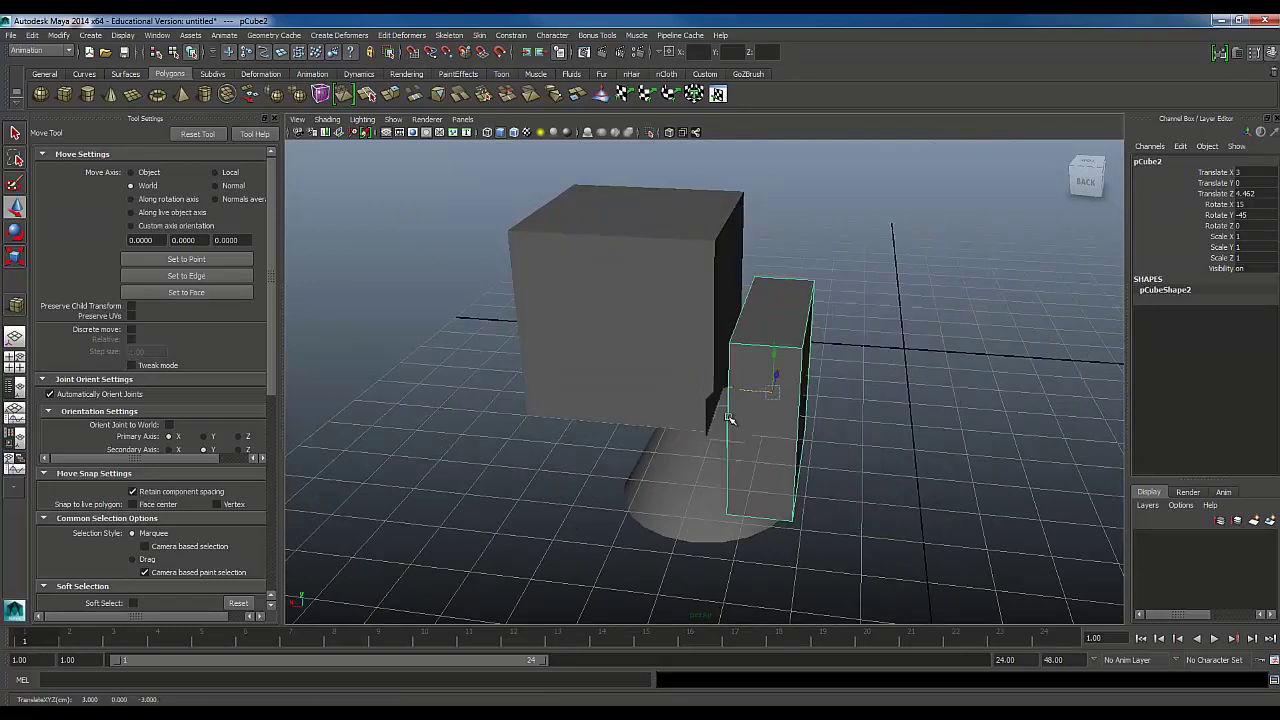
{"action": "left_click_drag", "start_coordinate": [757, 500], "coordinate": [766, 462], "text": "alt"}
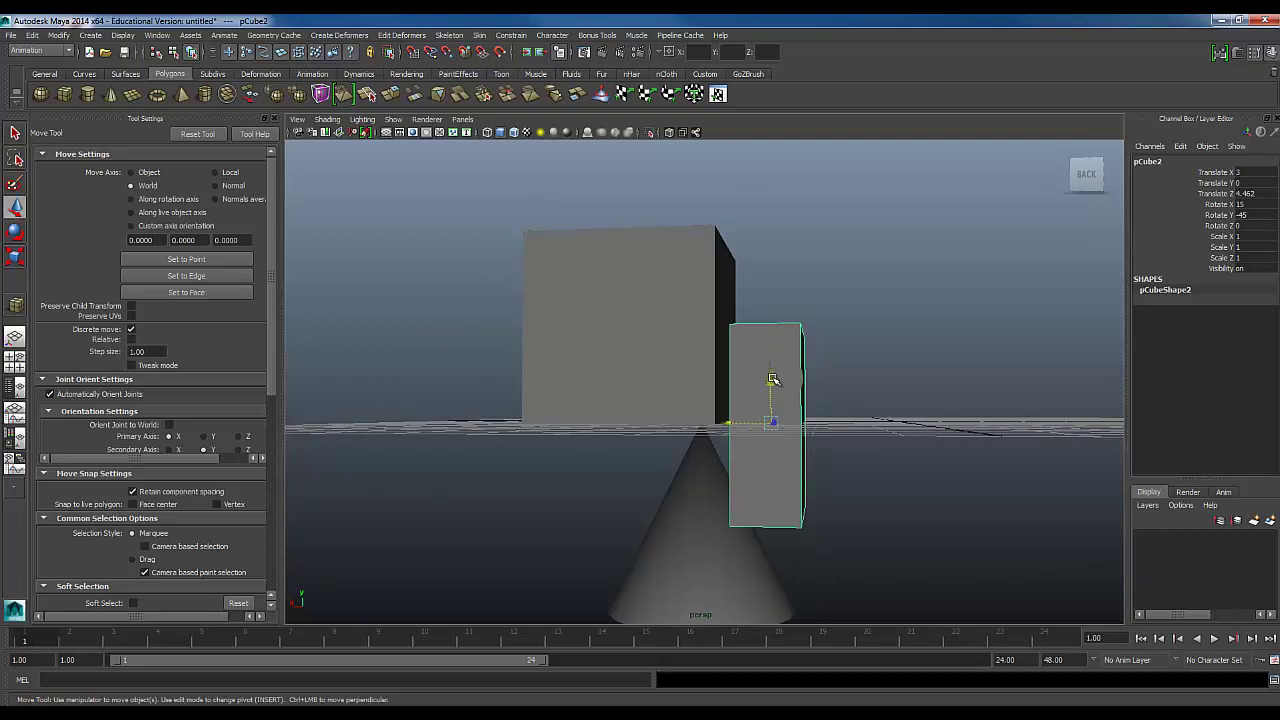
{"action": "left_click_drag", "start_coordinate": [773, 380], "coordinate": [769, 292]}
{"action": "left_click", "coordinate": [641, 457]}
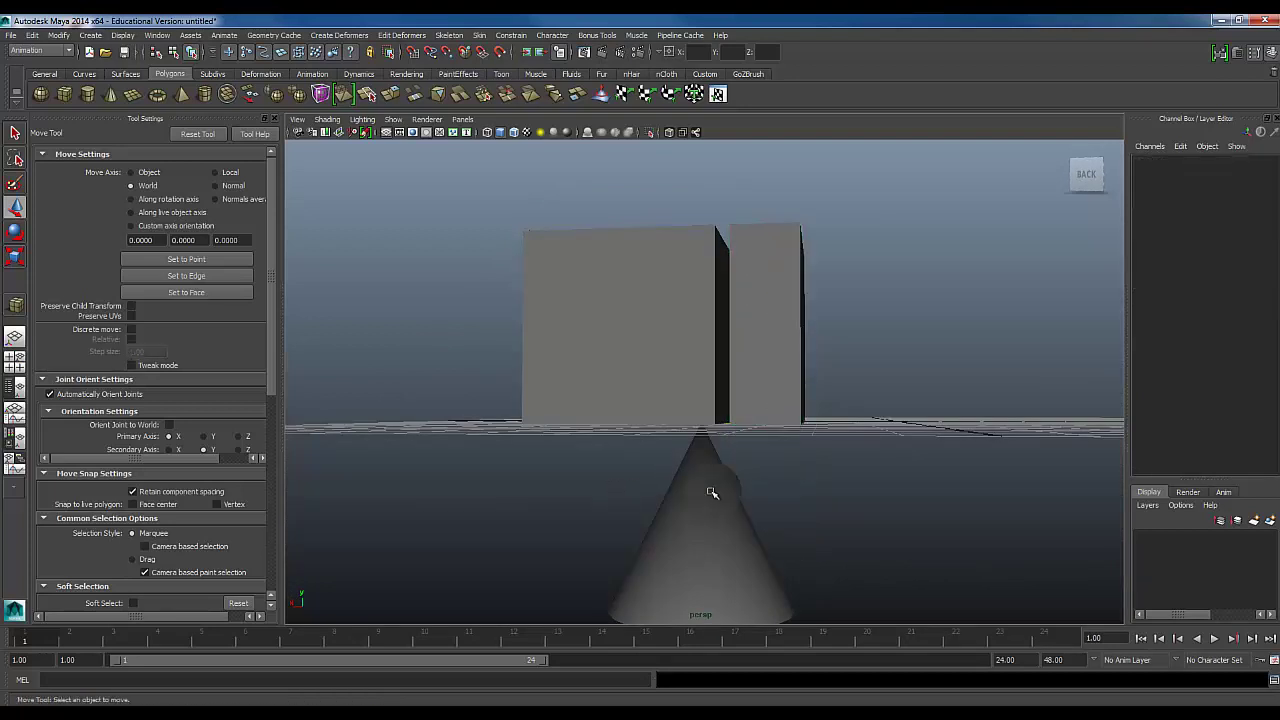